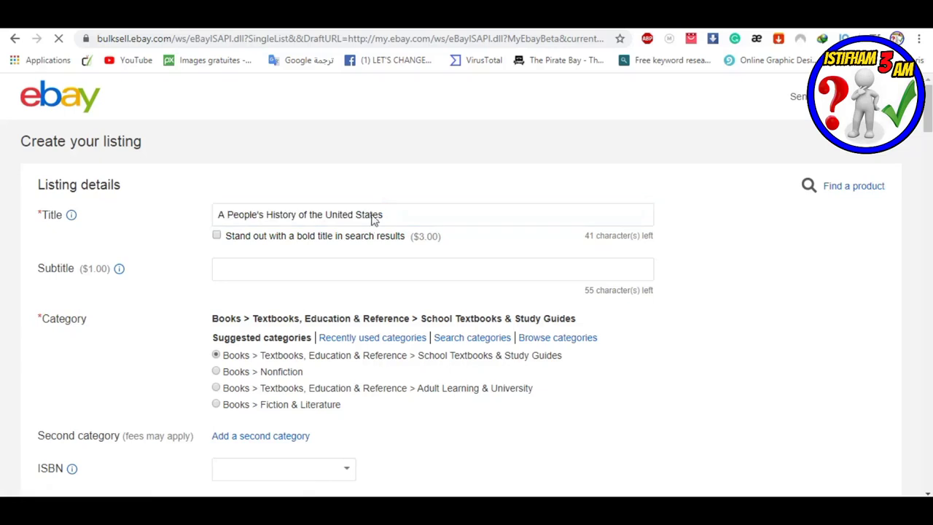
Try the option that makes the listing title bold in search results
click(216, 237)
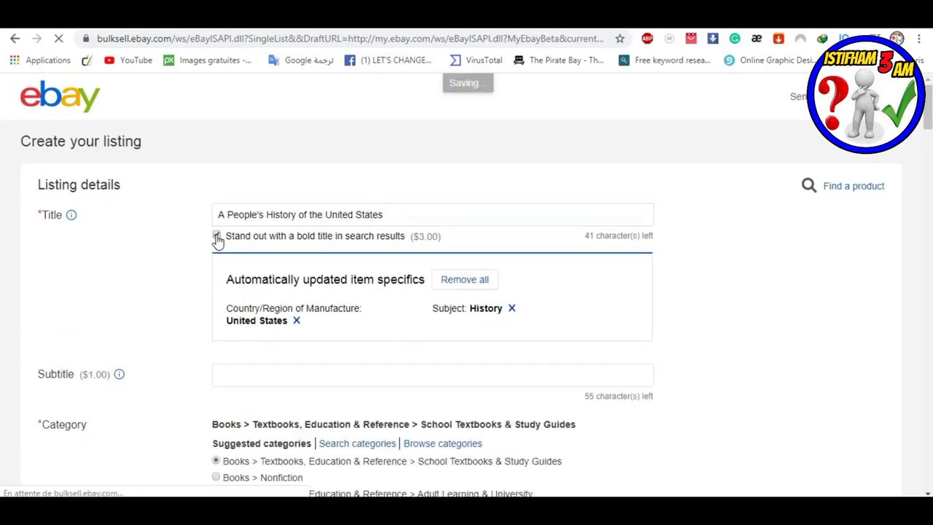
click(217, 238)
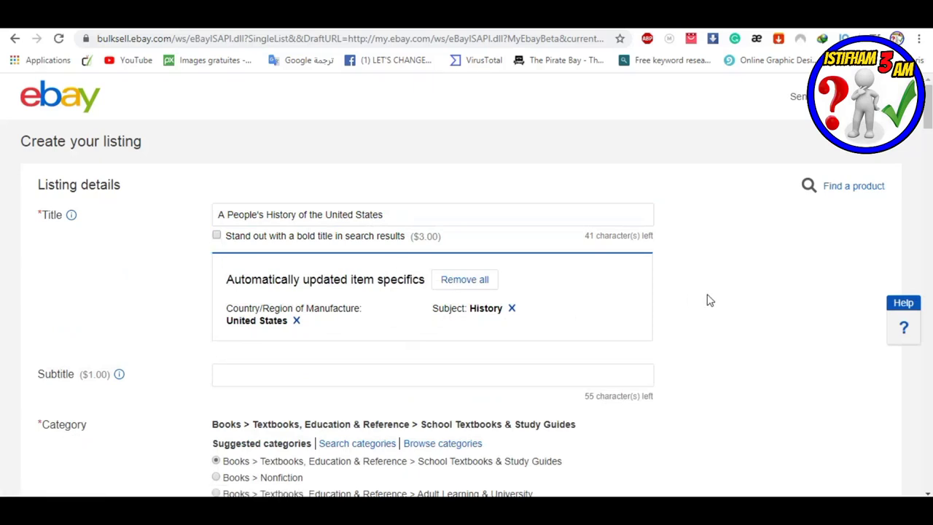
scroll(708, 307, down, 2)
scroll(708, 309, down, 2)
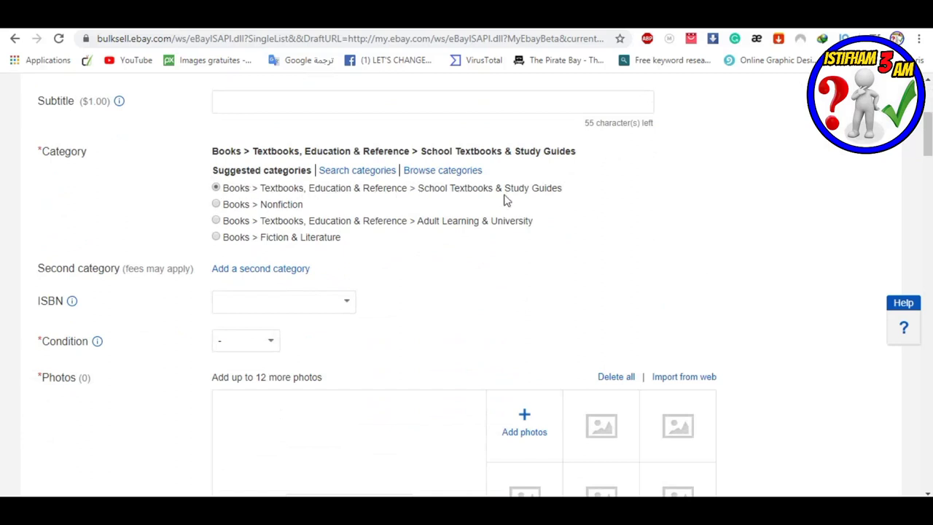
scroll(303, 298, down, 1)
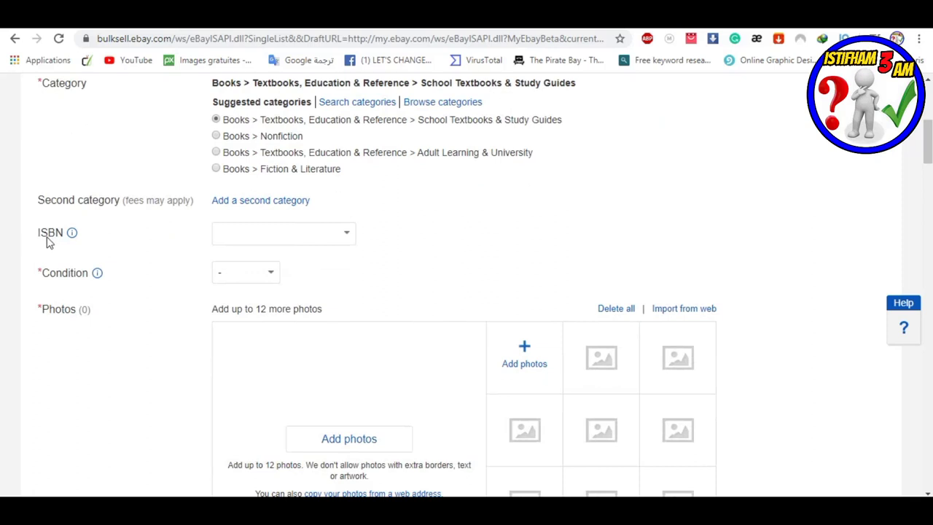
click(495, 18)
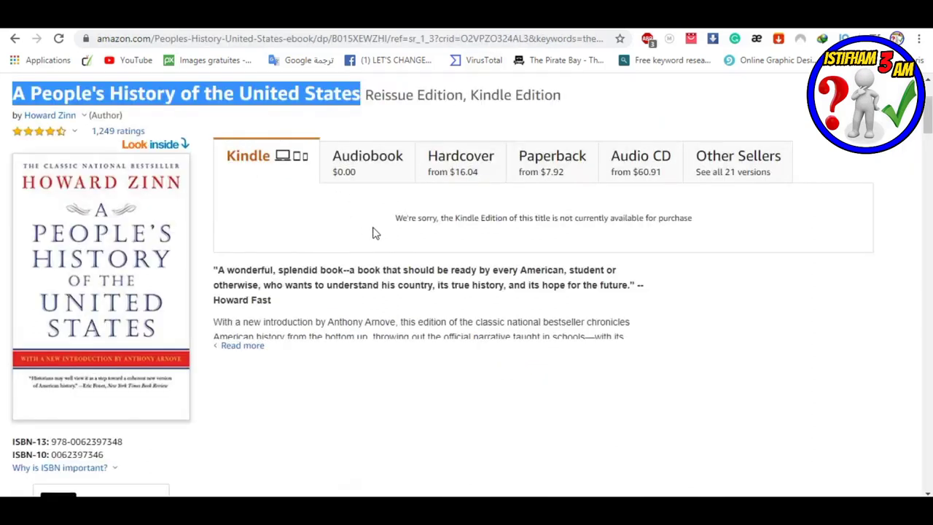
scroll(366, 256, down, 2)
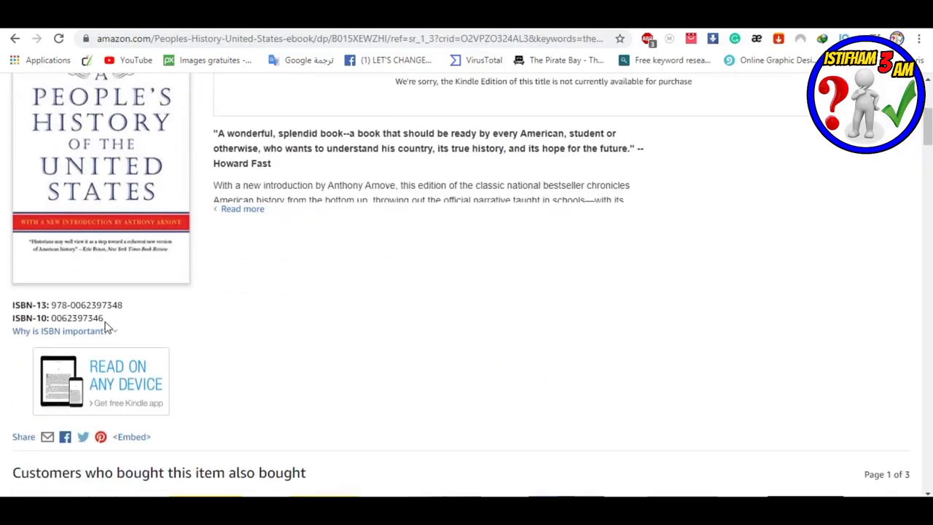
drag(104, 326, 56, 322)
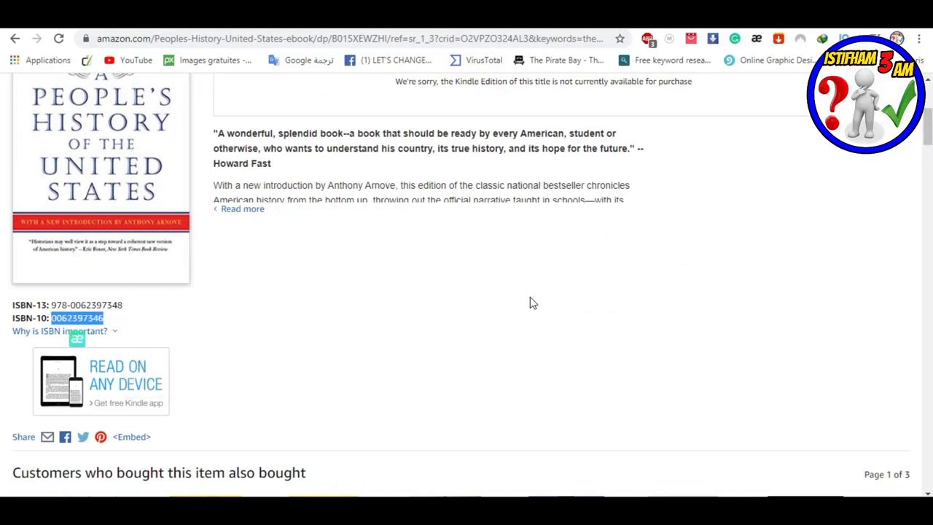
Return to the eBay listing and fill its ISBN field with the copied number so the book's catalog details load
key(ctrl+Tab)
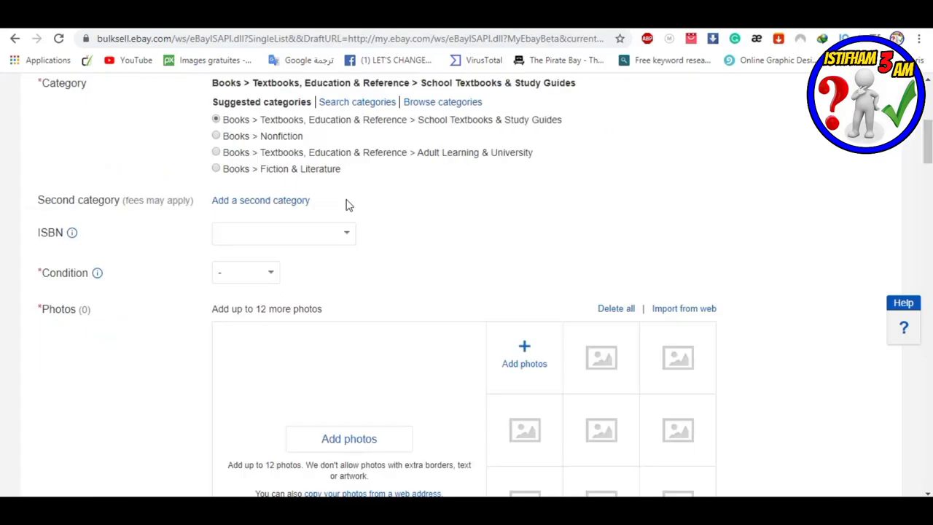
click(254, 236)
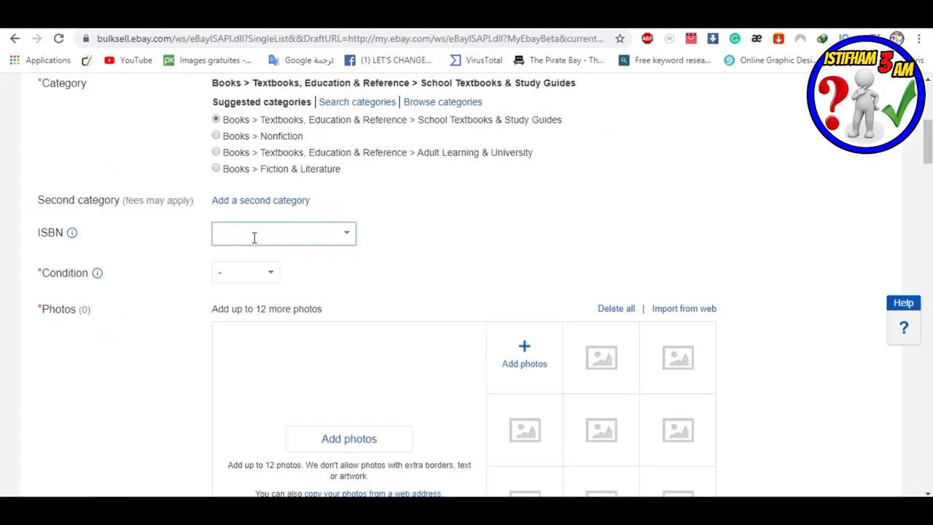
key(ctrl+v)
click(394, 256)
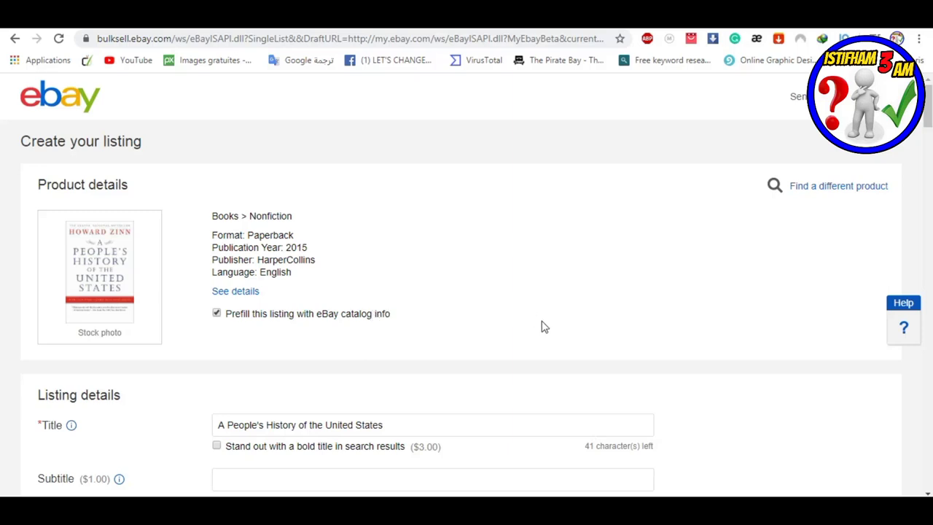
Set the book's condition in the listing details to Brand New
scroll(541, 327, down, 4)
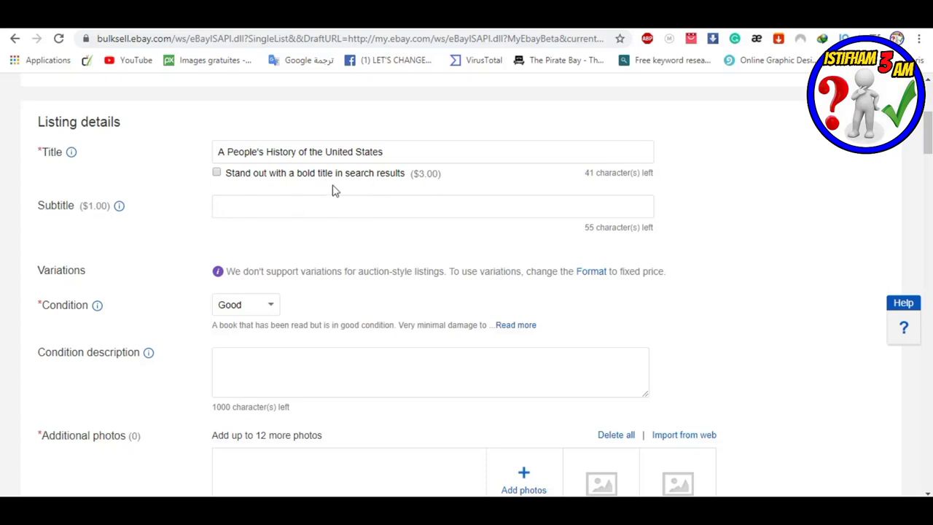
scroll(350, 215, down, 2)
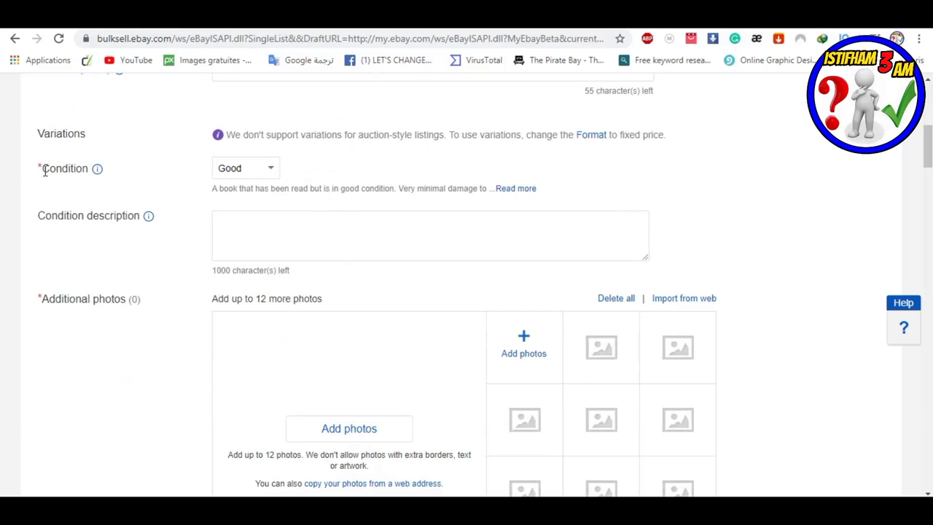
click(267, 170)
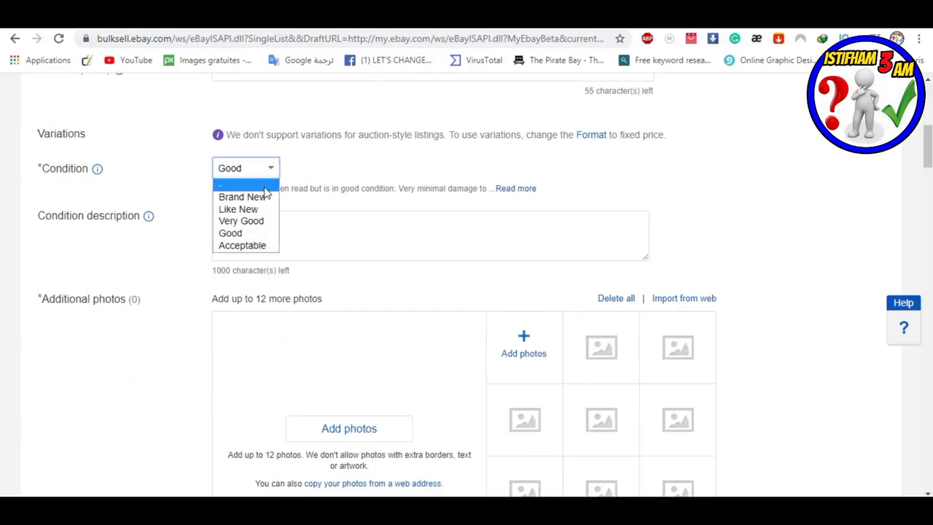
click(266, 198)
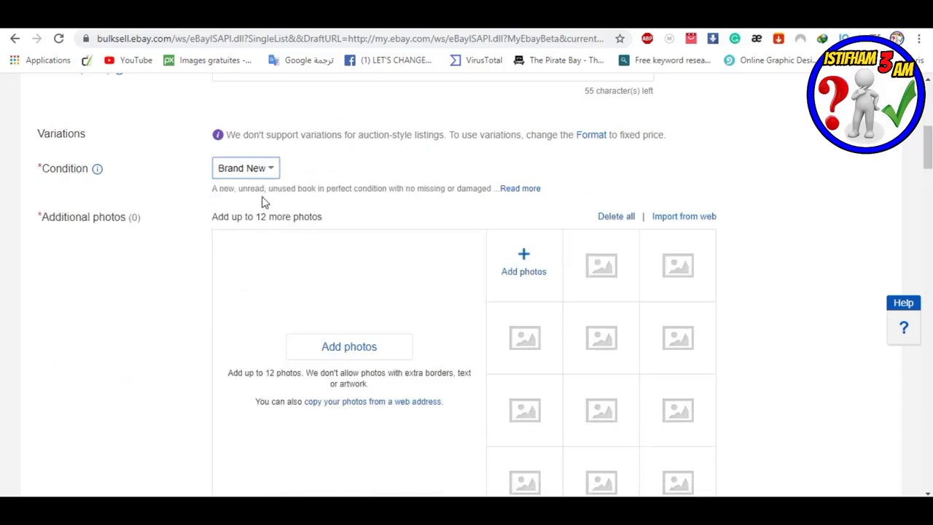
Go to the Amazon product page and bring up the options for the book's cover image
scroll(333, 241, down, 1)
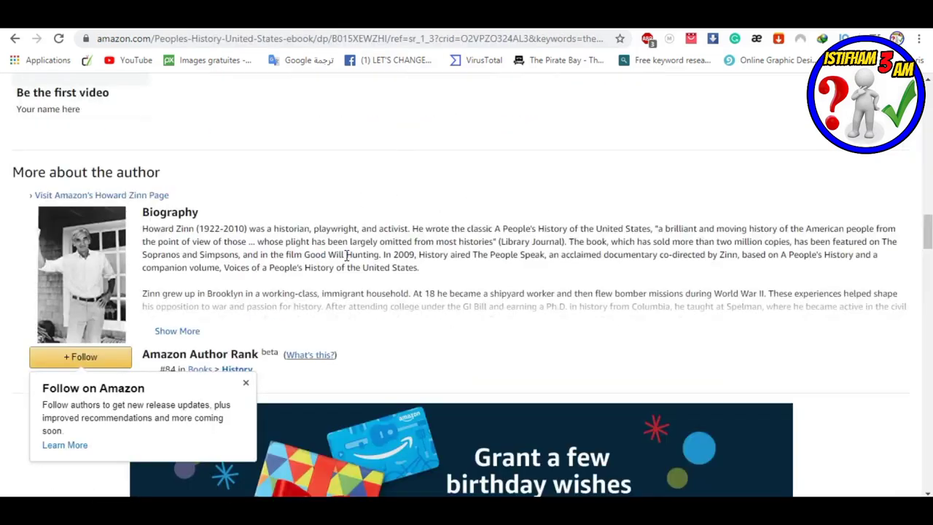
scroll(346, 254, up, 20)
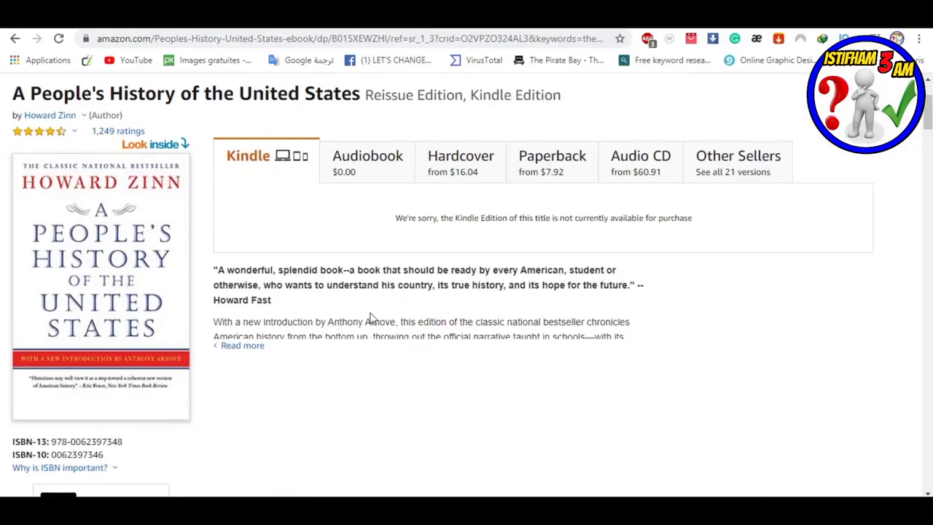
right_click(108, 238)
click(149, 262)
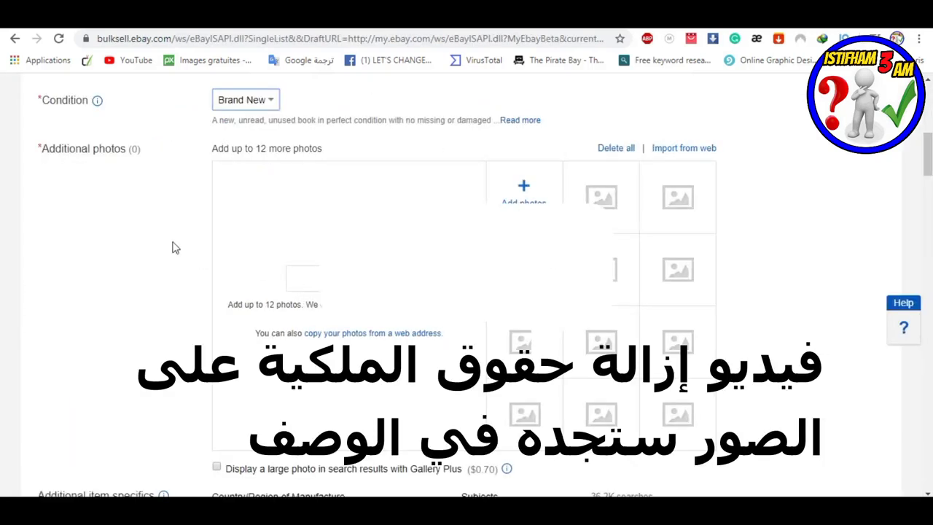
Examine the listing's country of manufacture choices and Subjects specific, comparing them with the Amazon product page
scroll(175, 250, down, 3)
scroll(274, 254, down, 1)
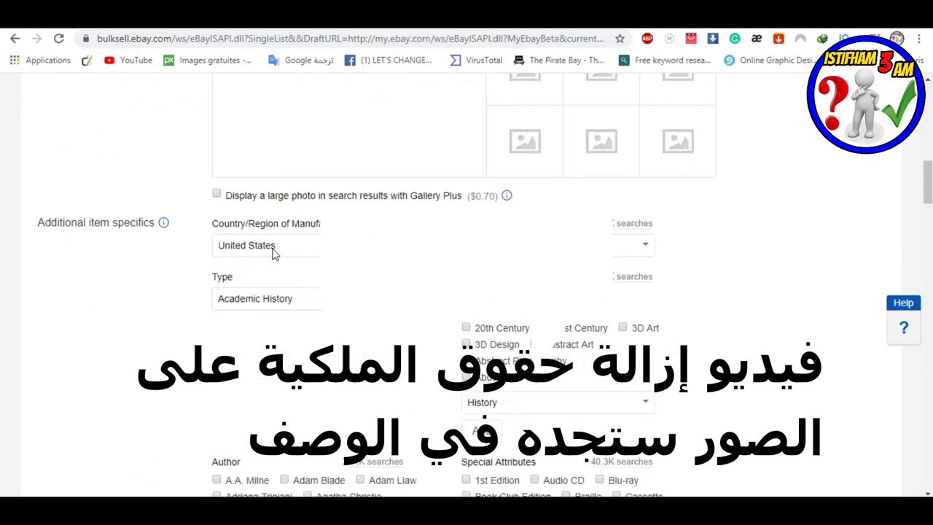
scroll(274, 250, down, 1)
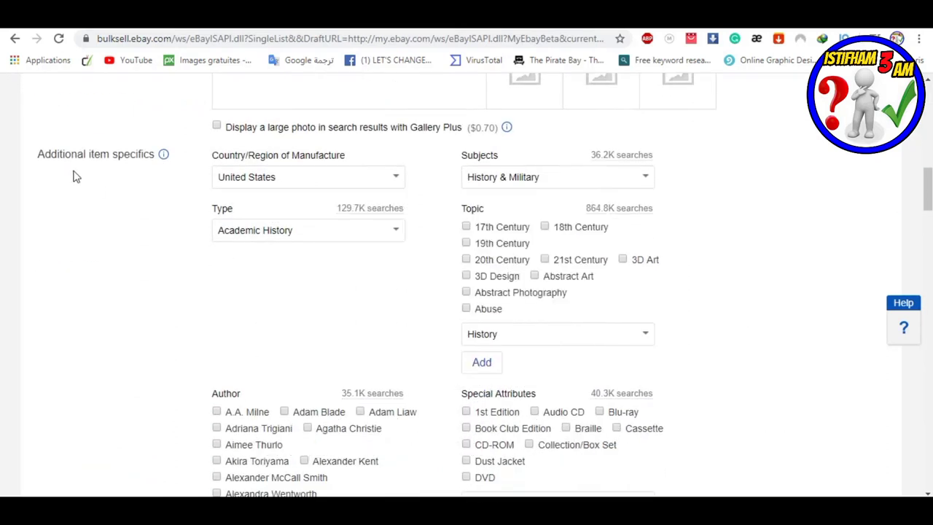
click(396, 184)
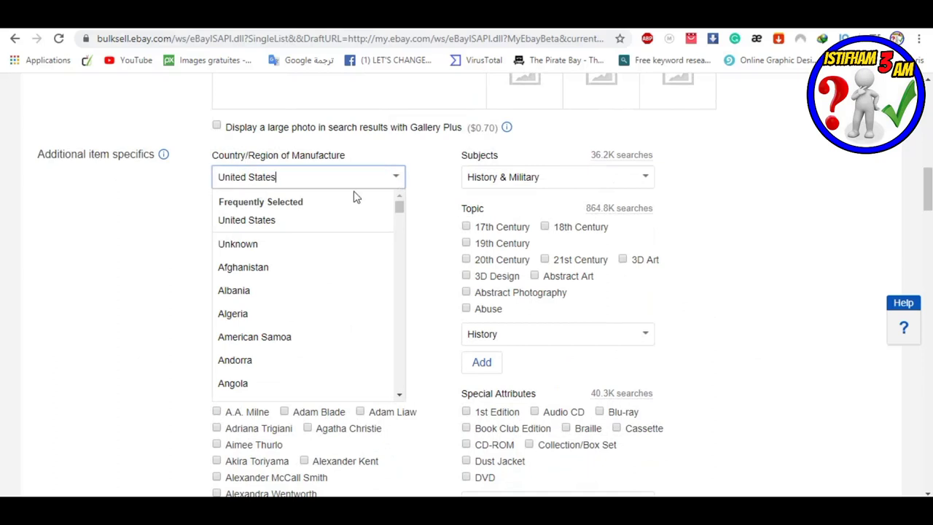
click(67, 192)
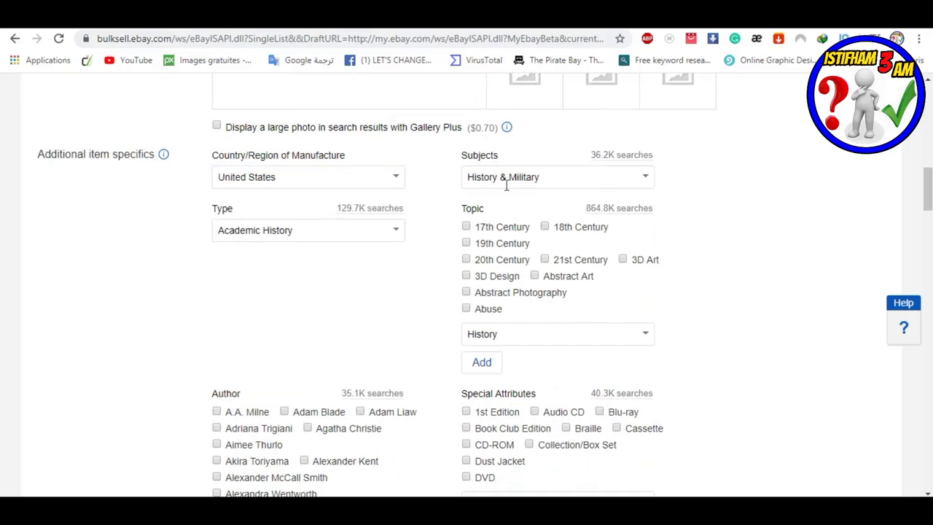
drag(502, 156, 461, 158)
click(776, 178)
key(ctrl+Tab)
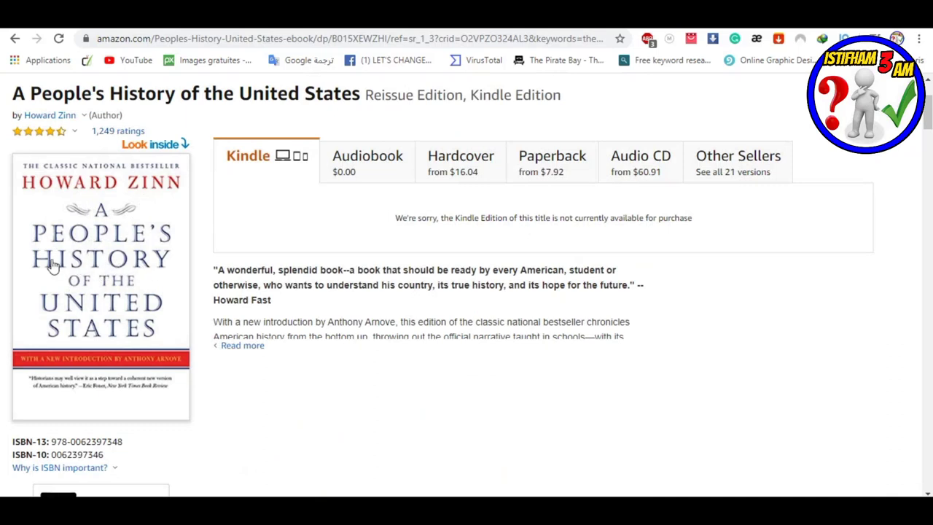
key(ctrl+shift+Tab)
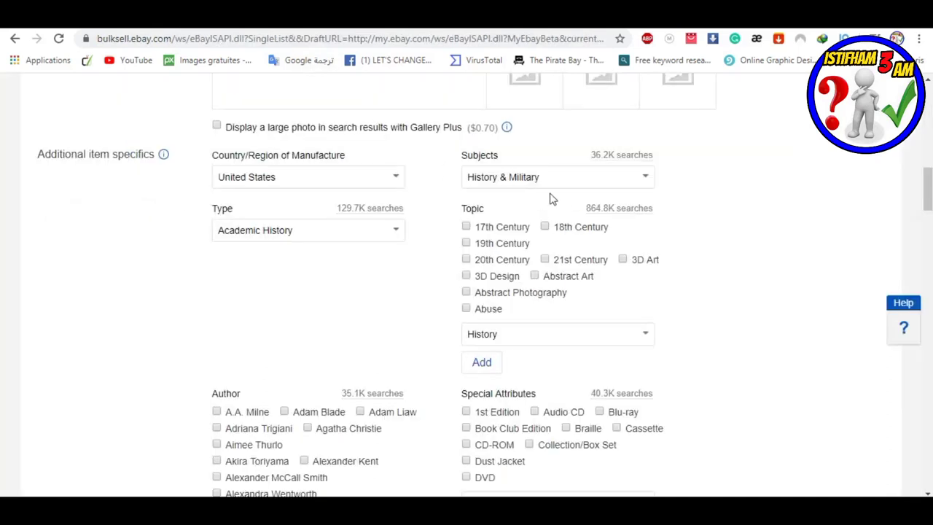
Clear the Subjects item specific and choose History & Military again
drag(541, 177, 507, 178)
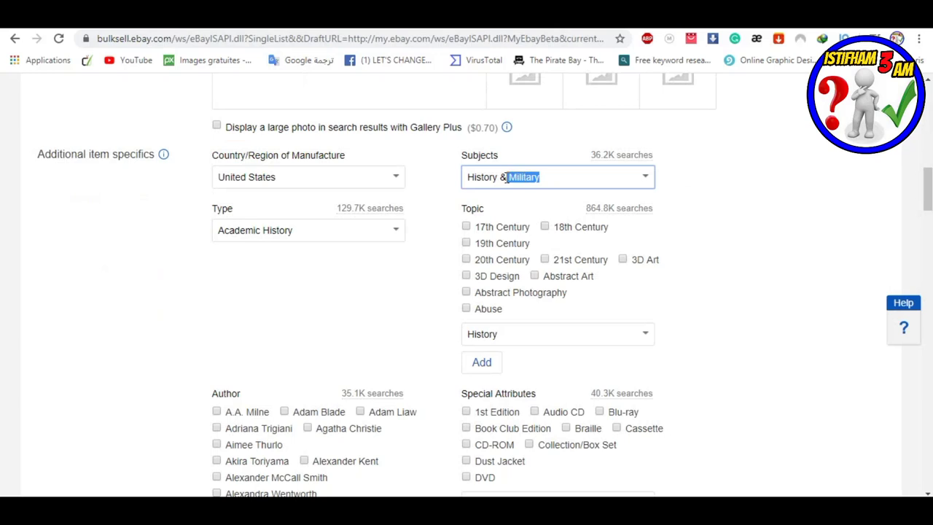
key(BackSpace)
key(BackSpace)
key(BackSpace)
key(BackSpace)
key(BackSpace)
key(BackSpace)
key(BackSpace)
key(BackSpace)
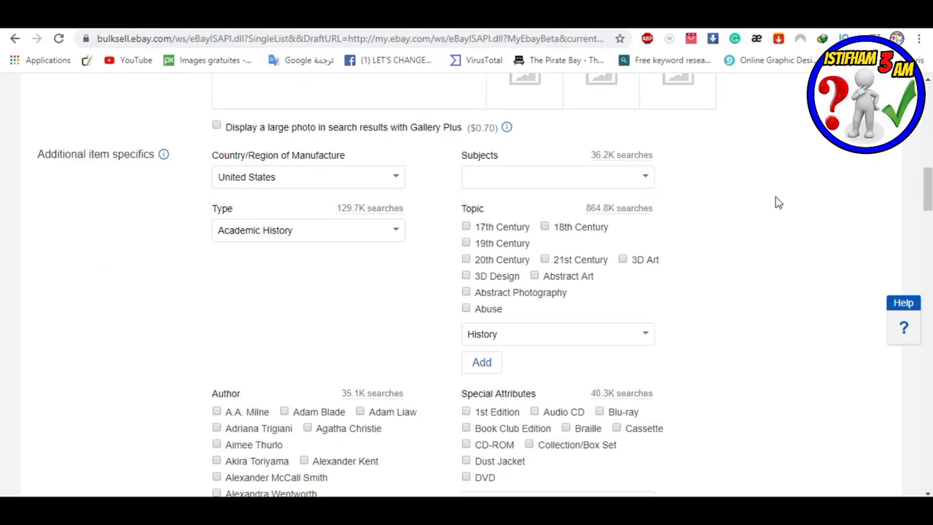
click(645, 177)
click(537, 220)
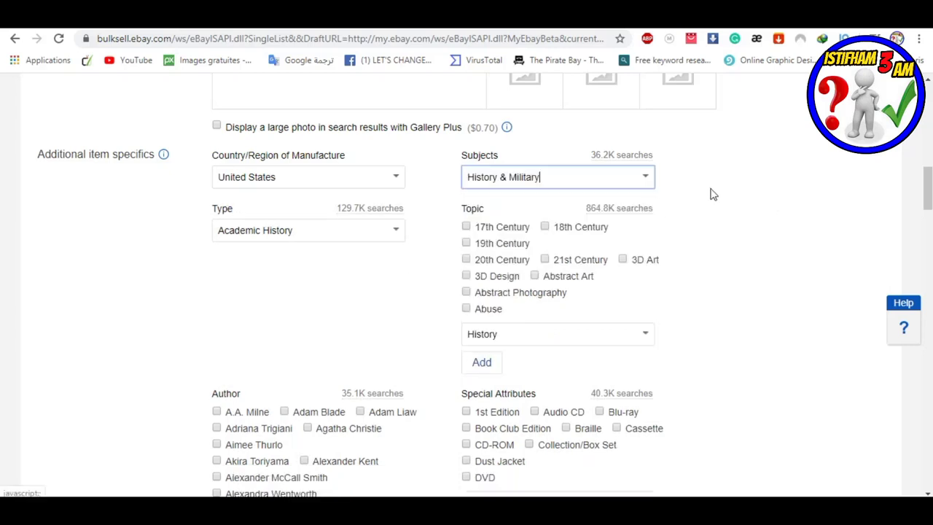
Review the remaining additional item specifics, from Topic and Author through California Prop 65 Warning, down to the item description editor
scroll(144, 256, down, 1)
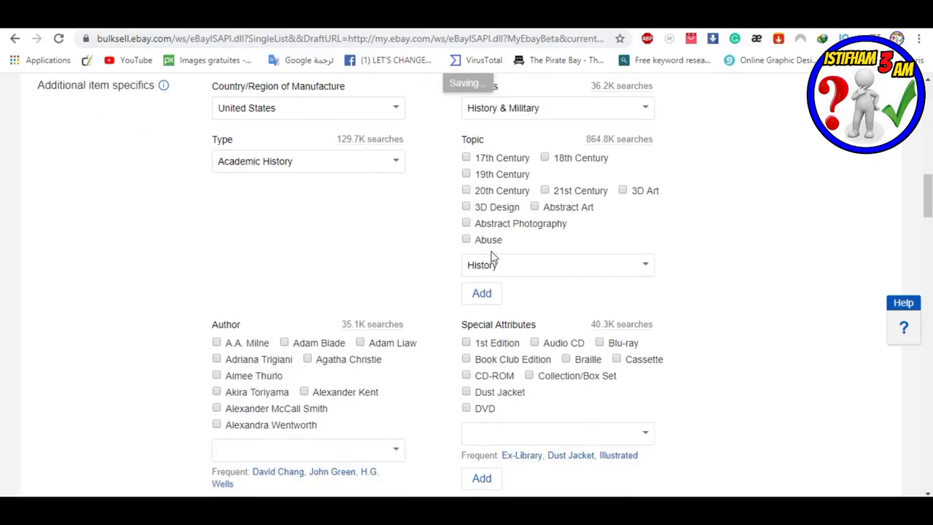
scroll(496, 280, down, 1)
scroll(393, 309, down, 3)
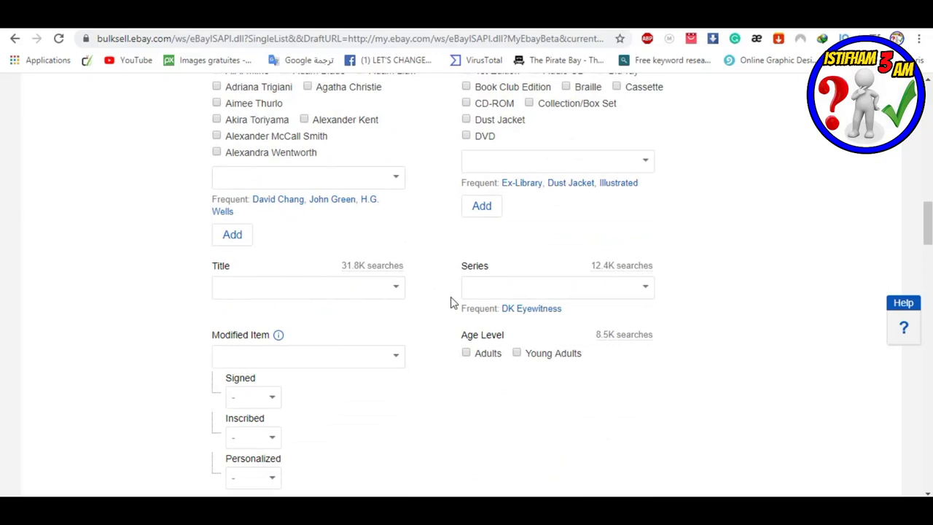
scroll(449, 302, down, 1)
scroll(446, 305, down, 3)
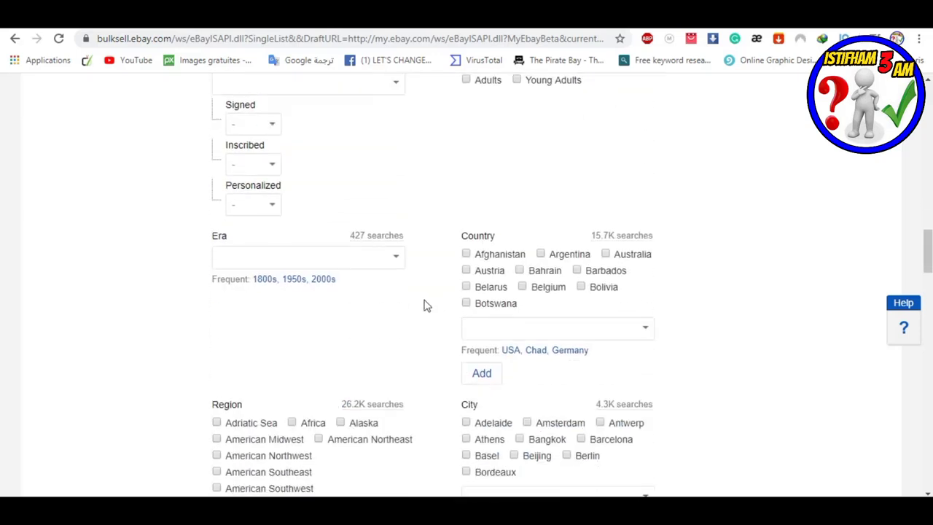
scroll(427, 306, down, 2)
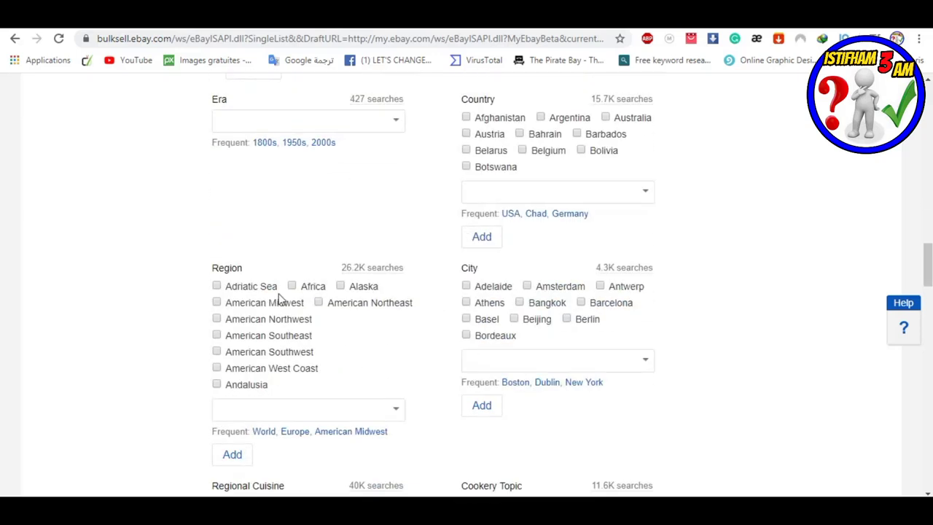
scroll(470, 301, down, 3)
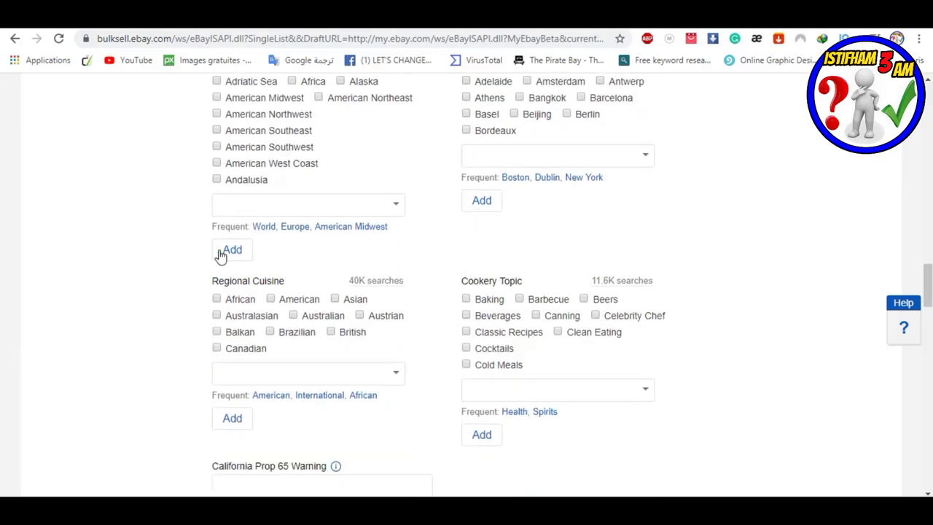
scroll(302, 299, down, 3)
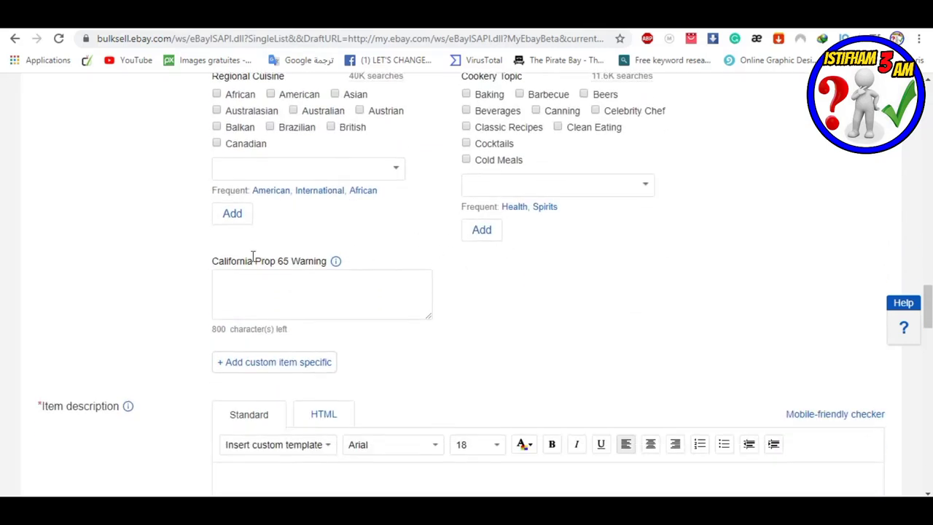
scroll(444, 312, down, 3)
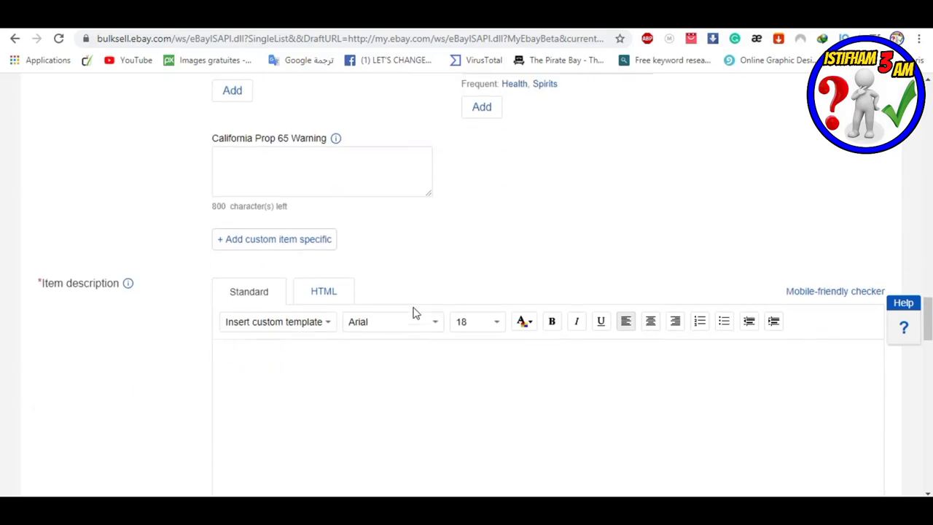
scroll(421, 243, down, 1)
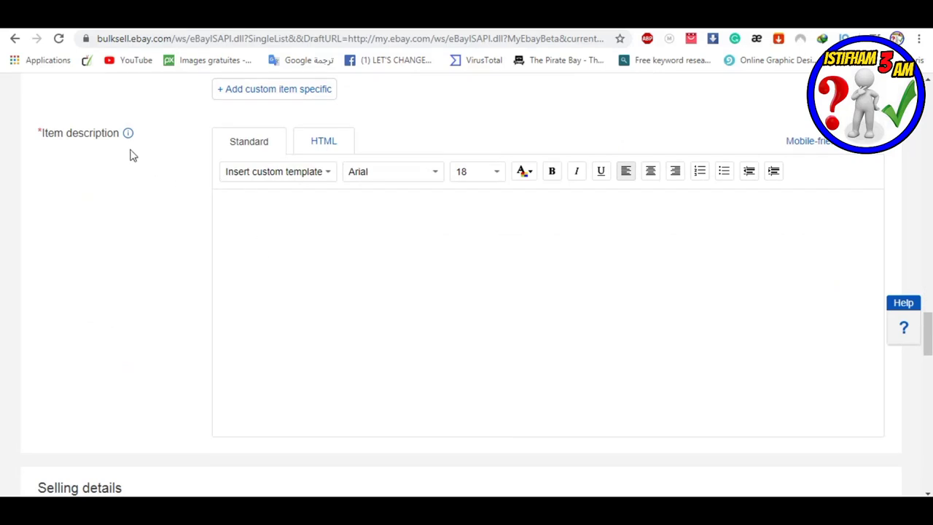
triple_click(42, 136)
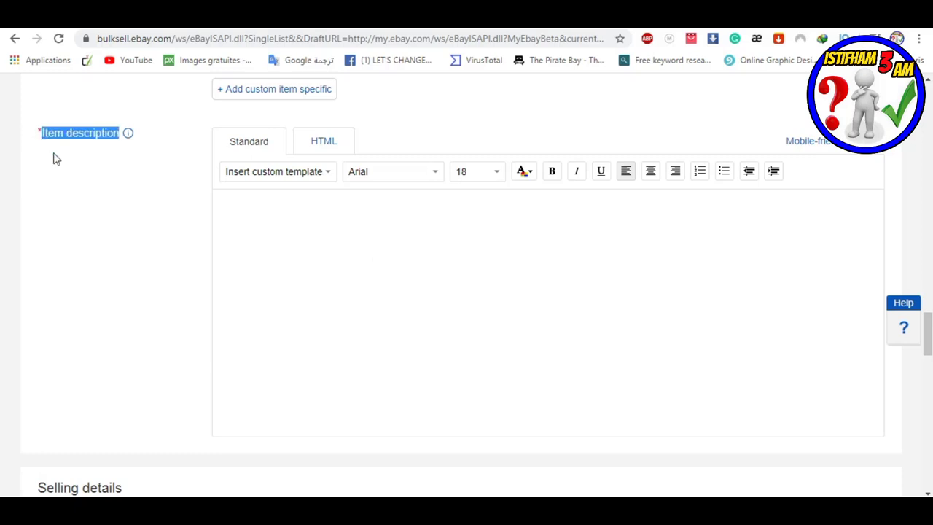
Switch to the description template in Word and read its e-book note, Payments and Shipping, Feedback and Attention to eBay Staff sections
click(69, 174)
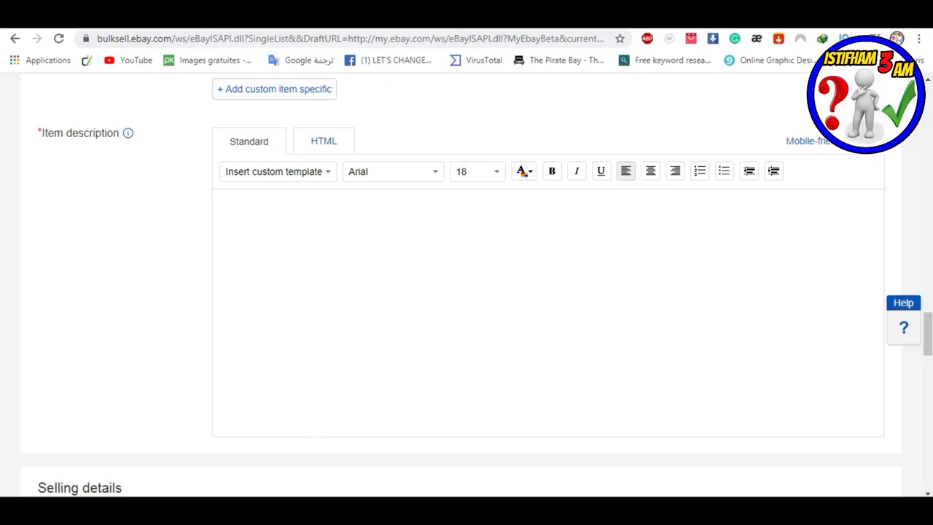
key(alt+Tab)
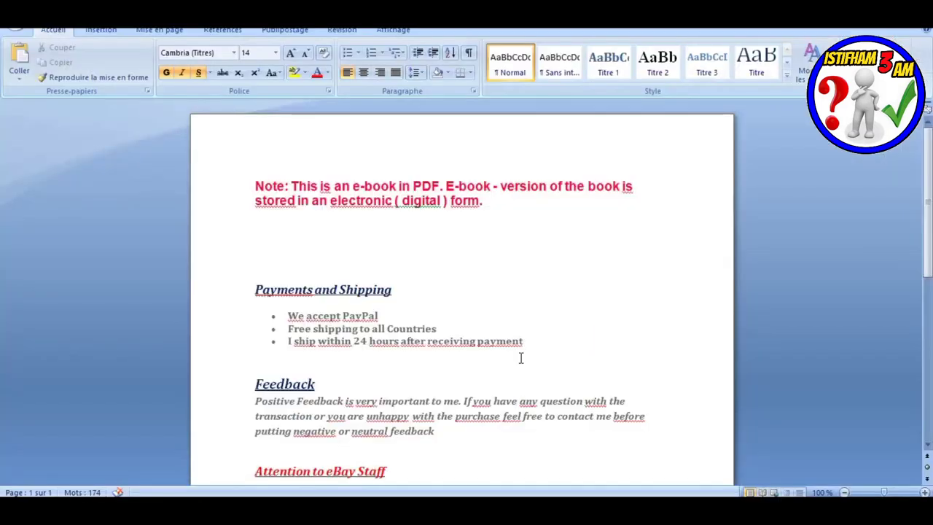
scroll(571, 312, down, 1)
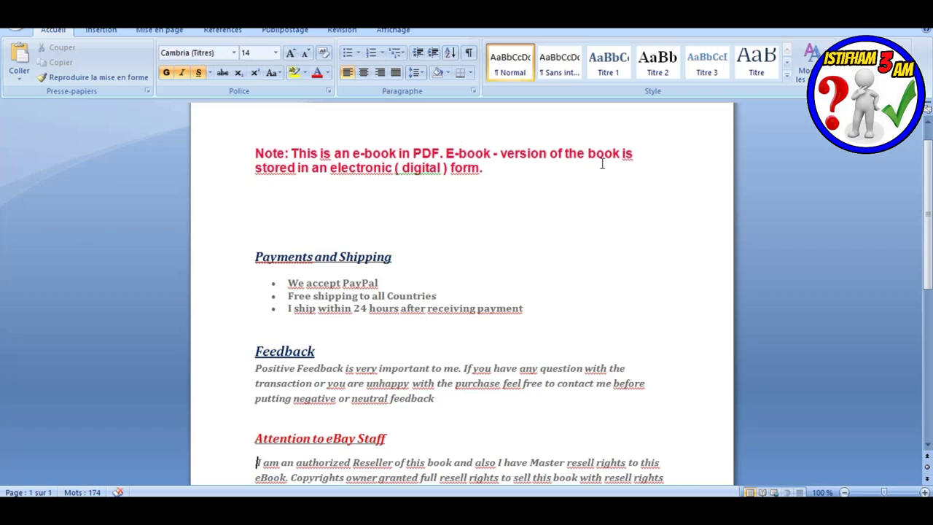
scroll(449, 216, down, 1)
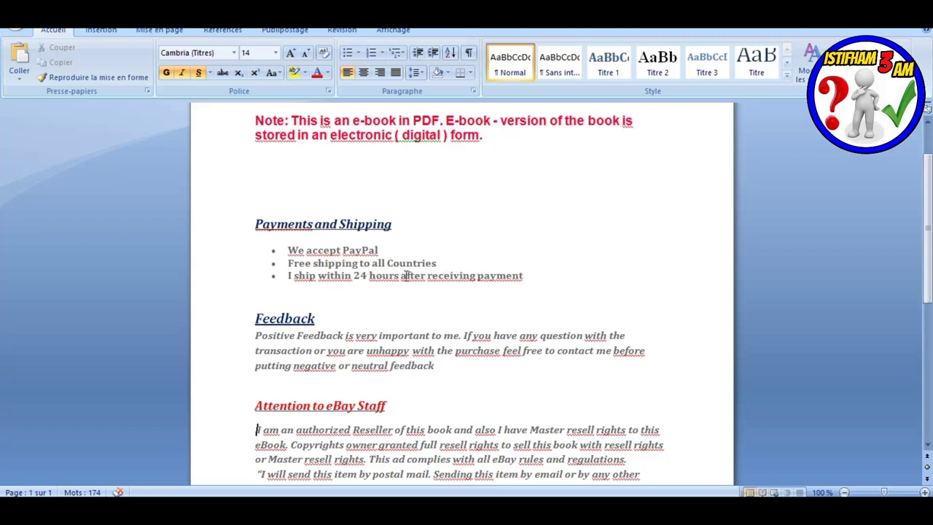
scroll(405, 274, down, 3)
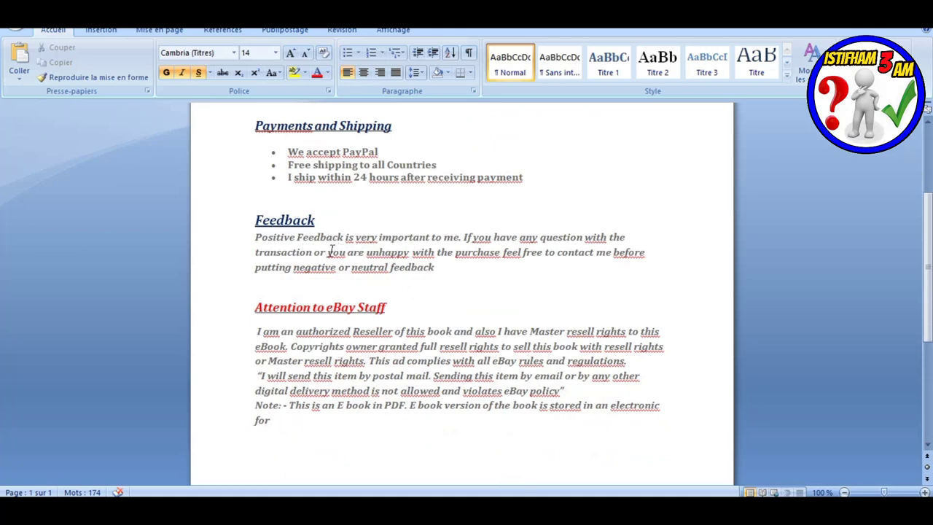
scroll(473, 254, down, 2)
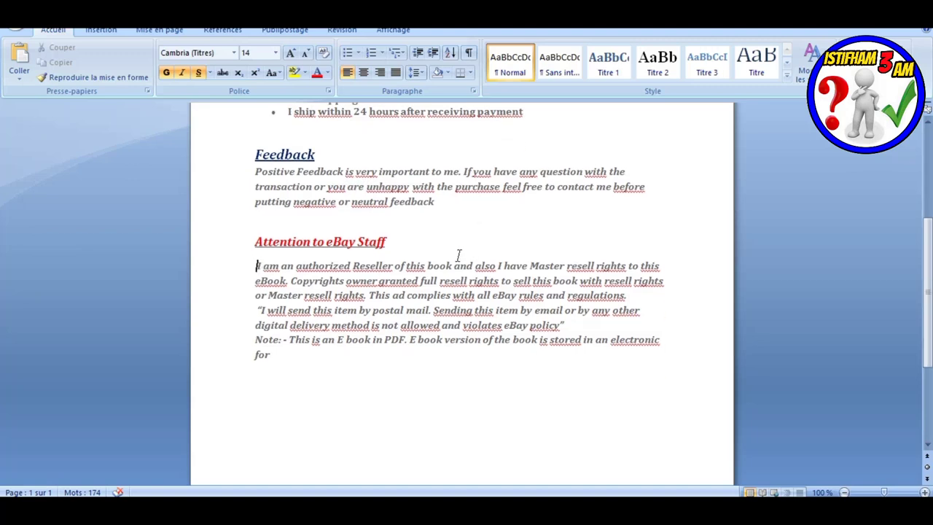
drag(254, 265, 333, 352)
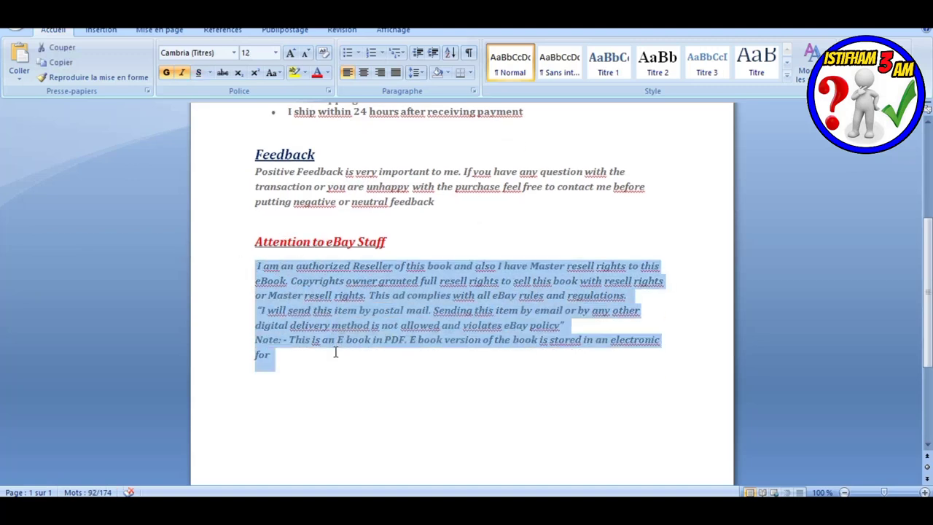
click(335, 360)
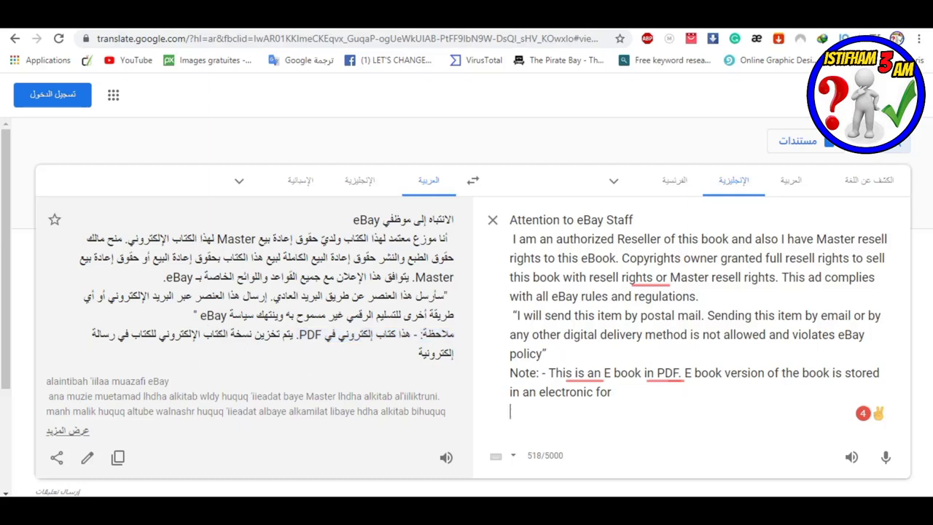
Copy the Product details from the Amazon page, File Size through Enhanced Typesetting, and paste them below the e-book note in the Word template
key(alt+Tab)
scroll(460, 334, up, 2)
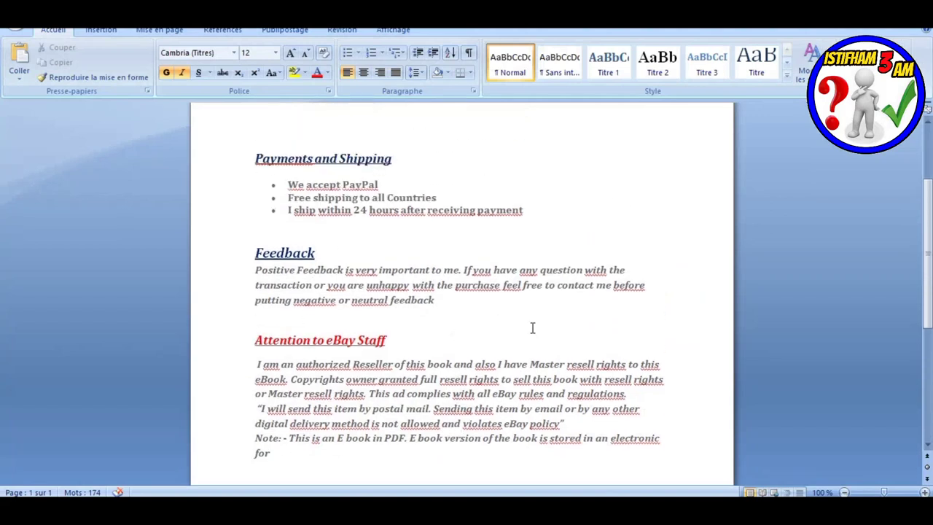
scroll(395, 356, up, 3)
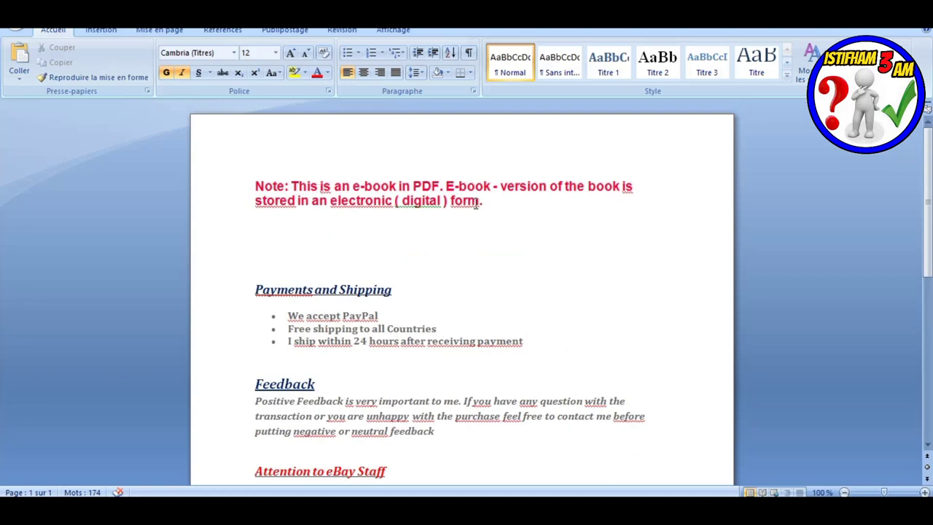
click(297, 230)
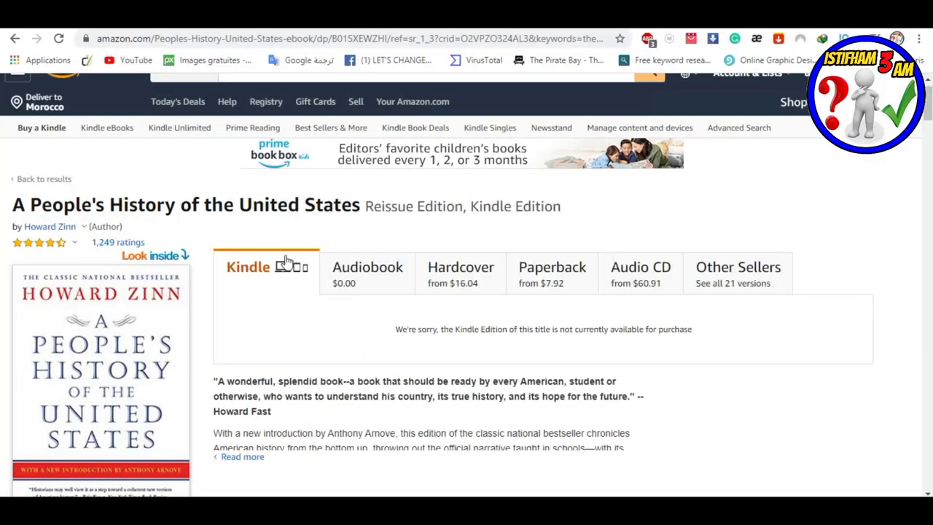
scroll(421, 350, down, 8)
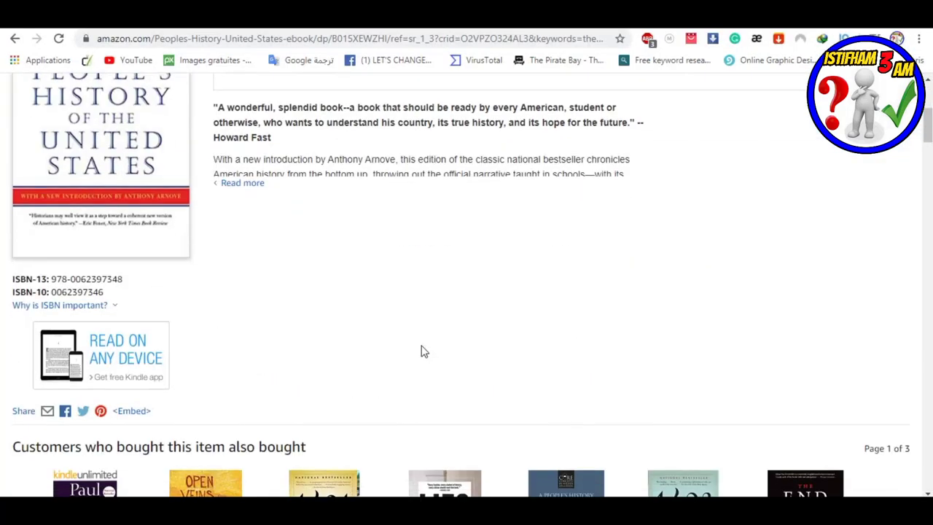
scroll(420, 351, down, 5)
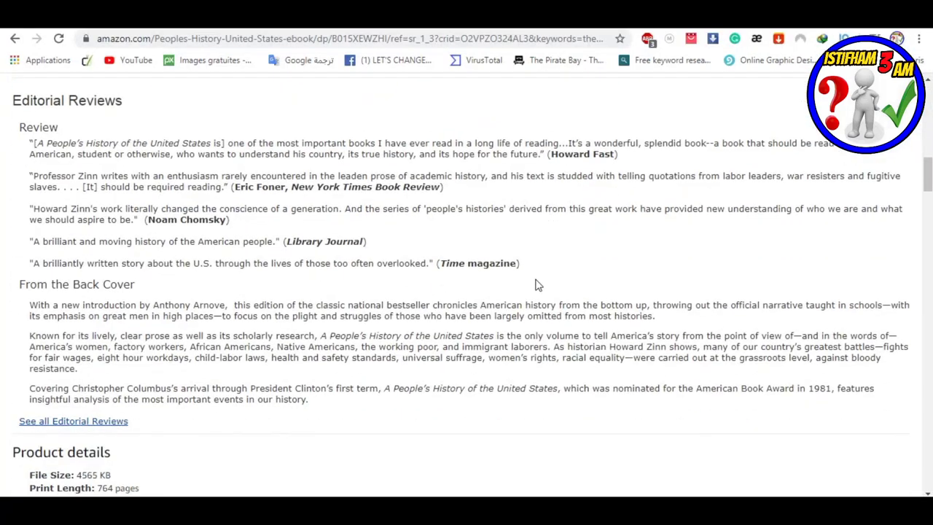
scroll(535, 284, down, 4)
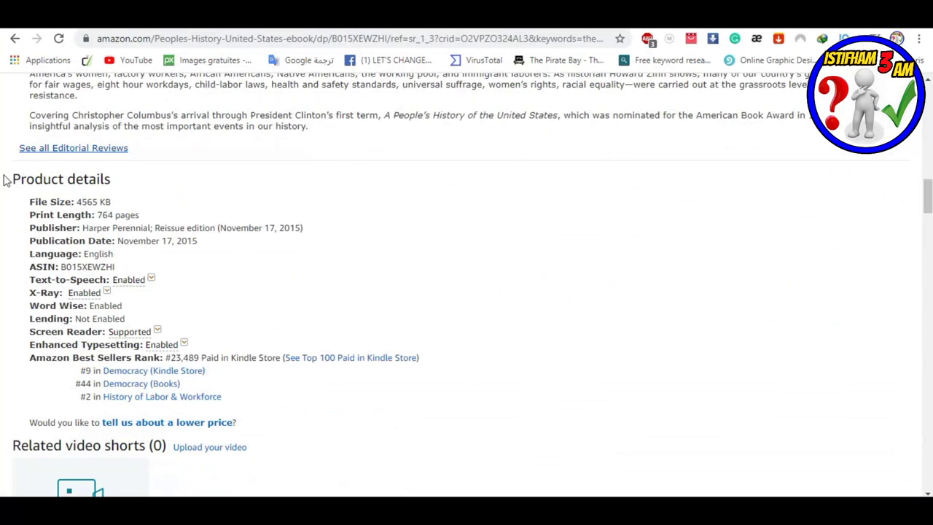
drag(15, 181, 206, 348)
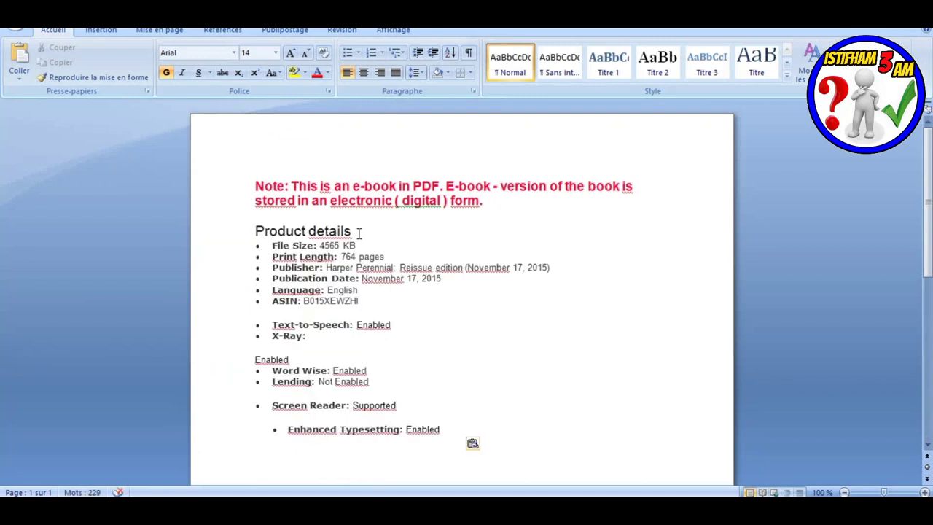
Make the Product details heading dark blue and bold
drag(357, 231, 246, 228)
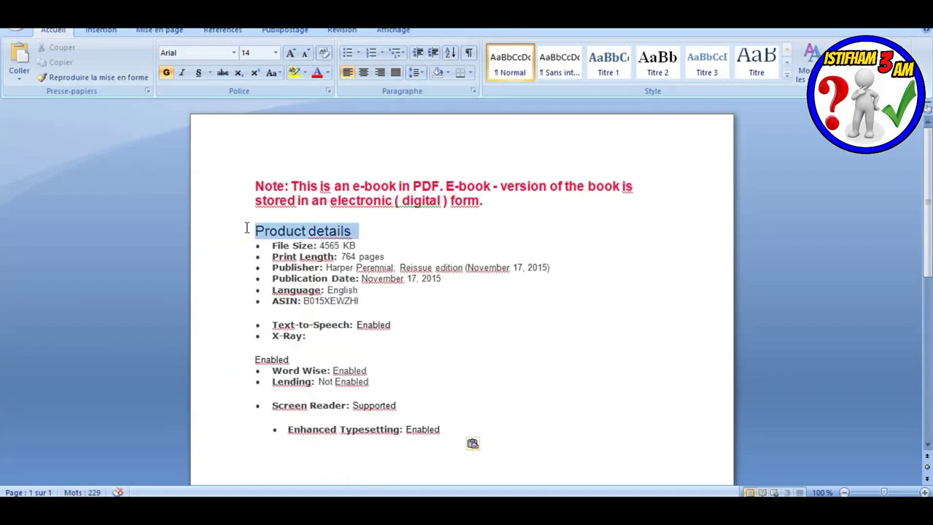
click(327, 73)
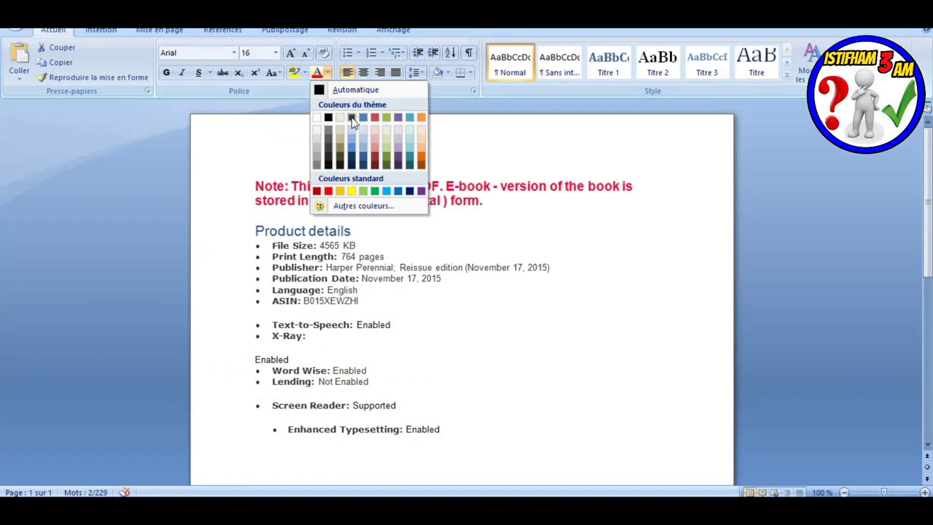
click(303, 128)
click(166, 73)
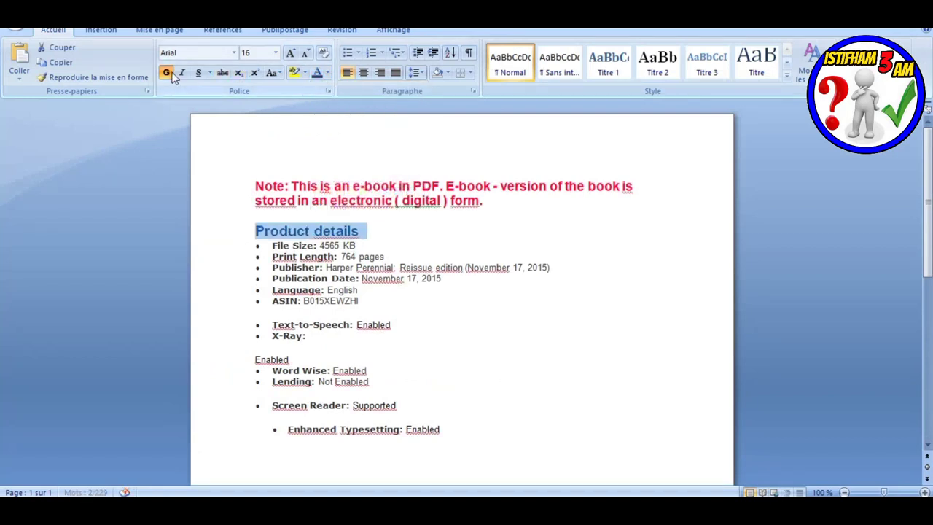
click(372, 233)
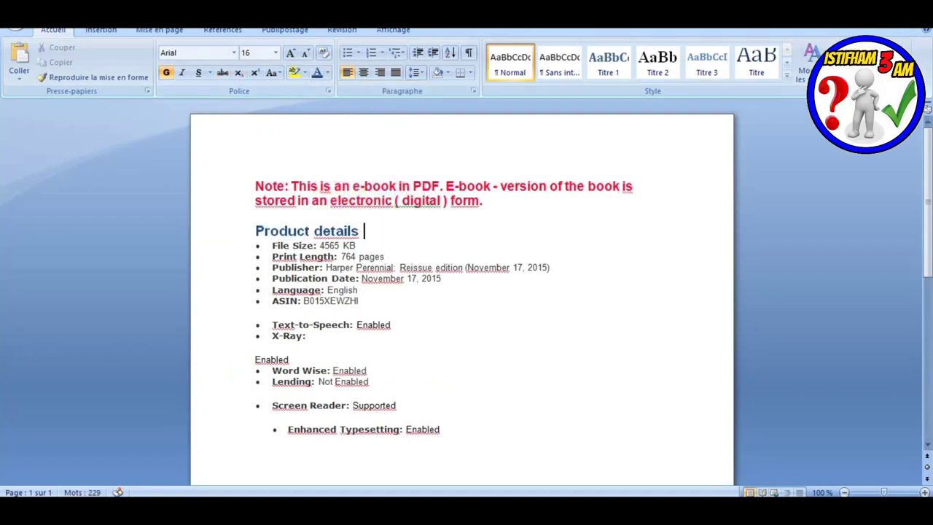
End the bulleted list after the Enhanced Typesetting entry and add an empty line below it
click(256, 310)
scroll(396, 325, down, 1)
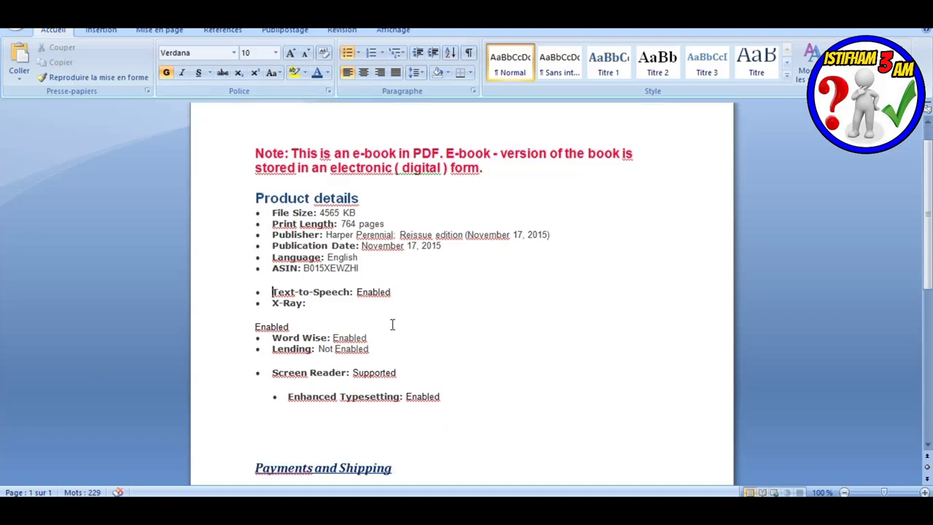
scroll(392, 324, down, 2)
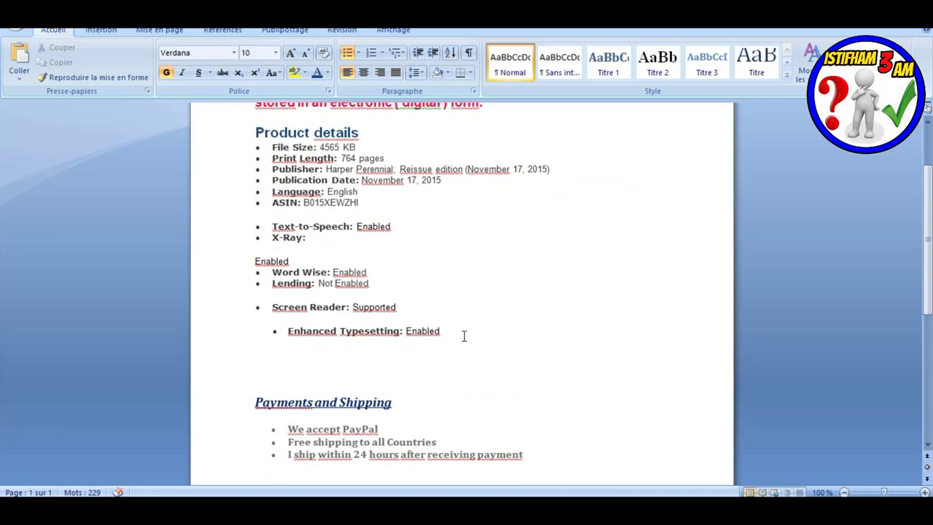
click(475, 333)
key(Return)
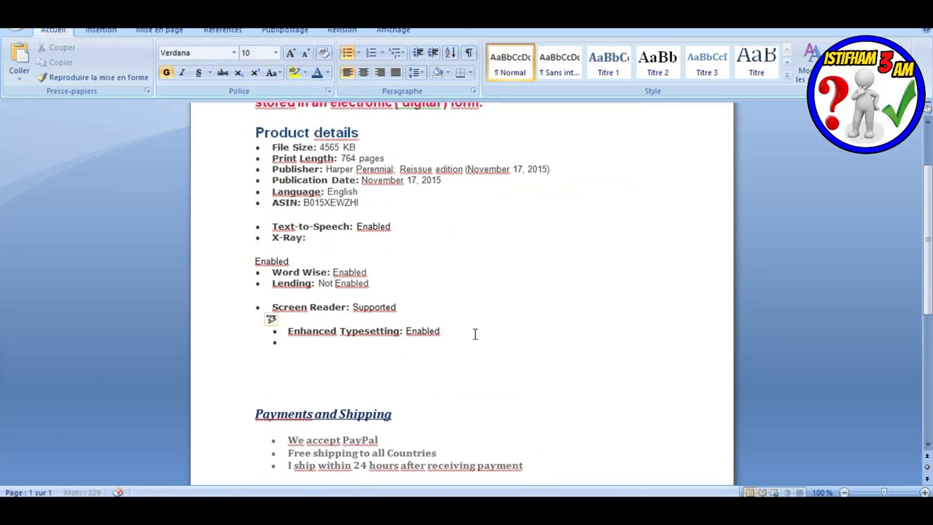
key(Return)
key(Return)
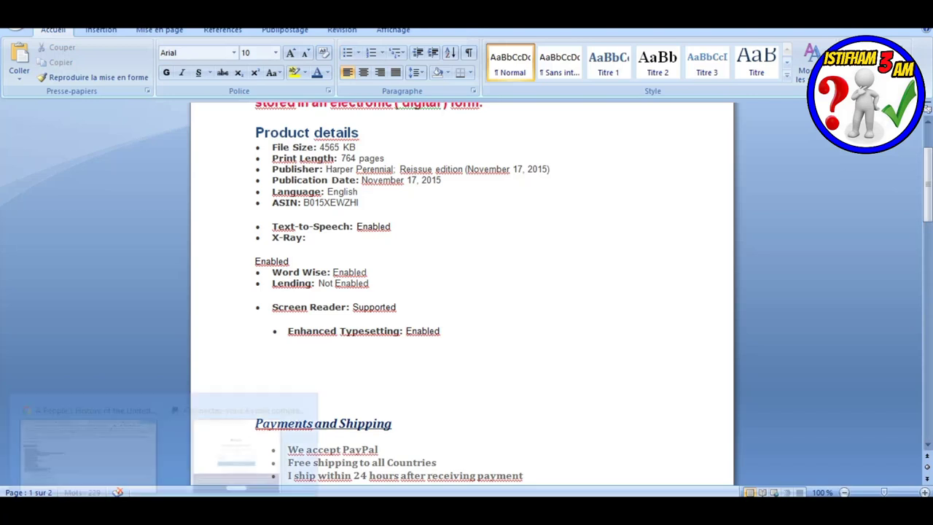
Copy the Editorial Reviews section, including From the Back Cover, from the Amazon page and paste it below the product details in Word
click(125, 435)
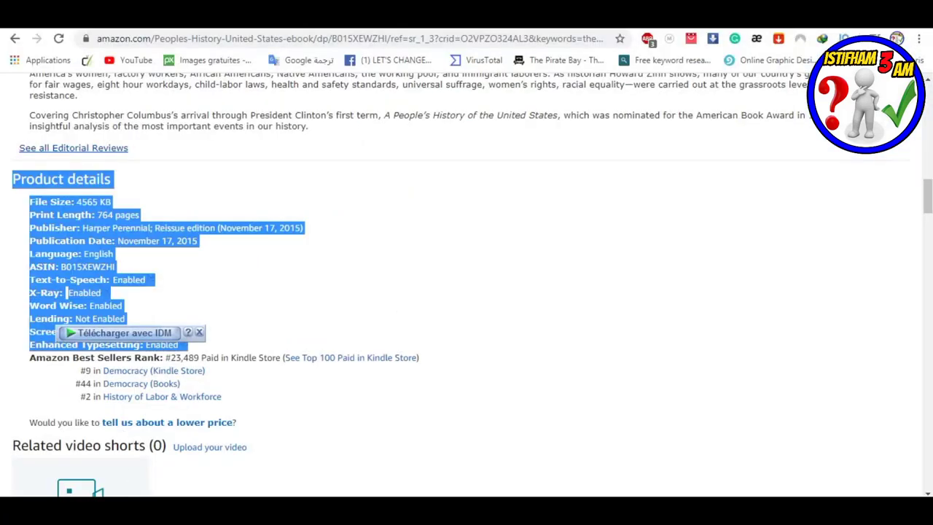
scroll(16, 241, up, 5)
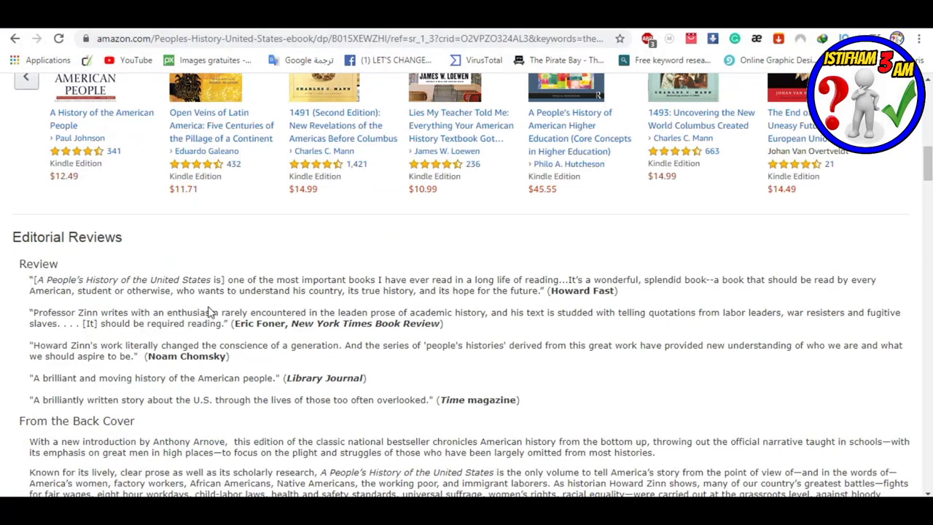
scroll(212, 313, down, 2)
drag(308, 401, 14, 98)
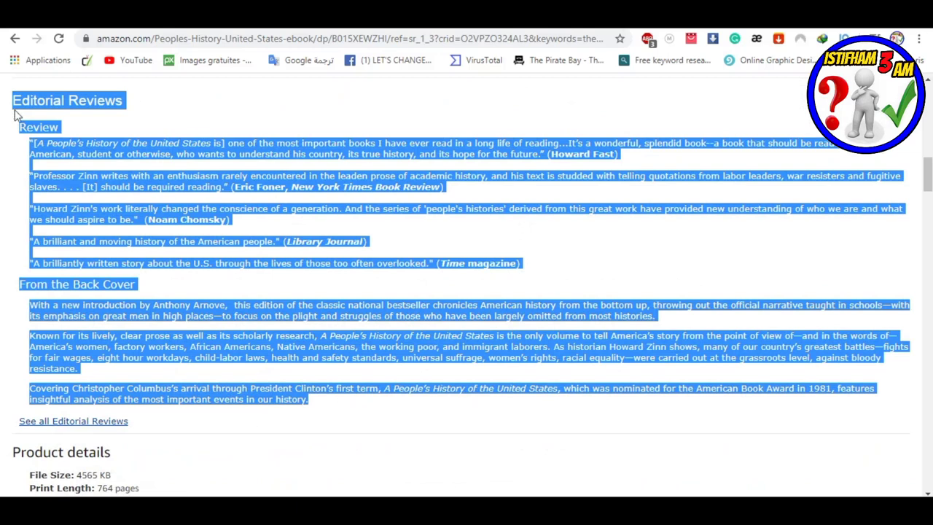
key(alt+Tab)
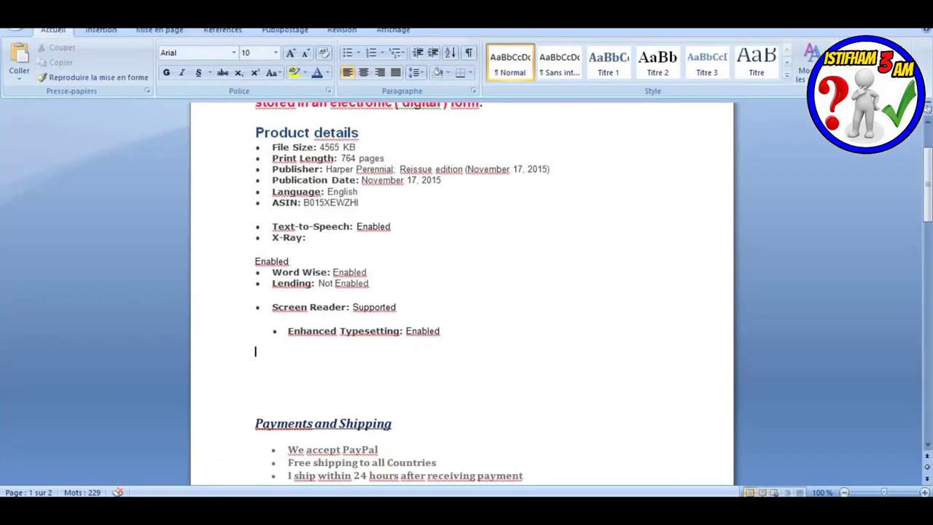
key(ctrl+v)
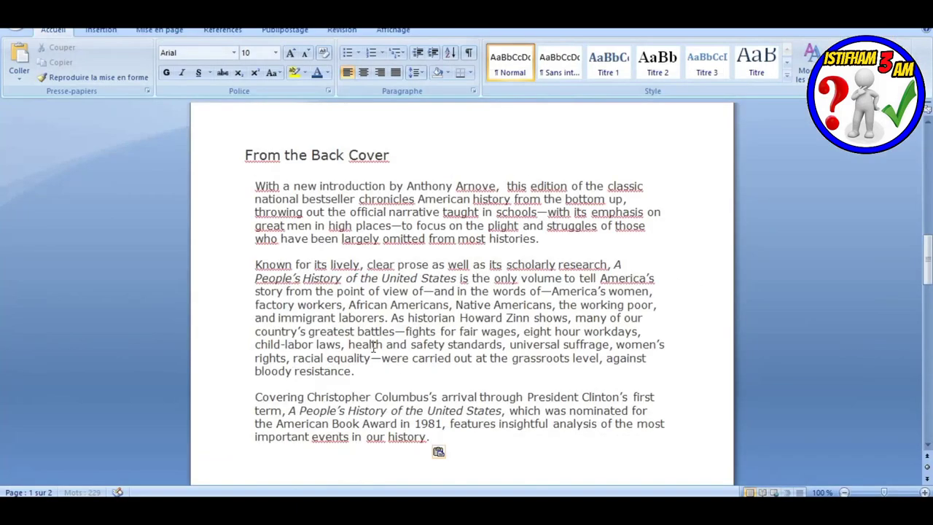
Format the Editorial Reviews heading in the Word document as bold, 14 pt and dark blue
scroll(400, 313, up, 3)
scroll(393, 292, up, 2)
scroll(398, 337, down, 5)
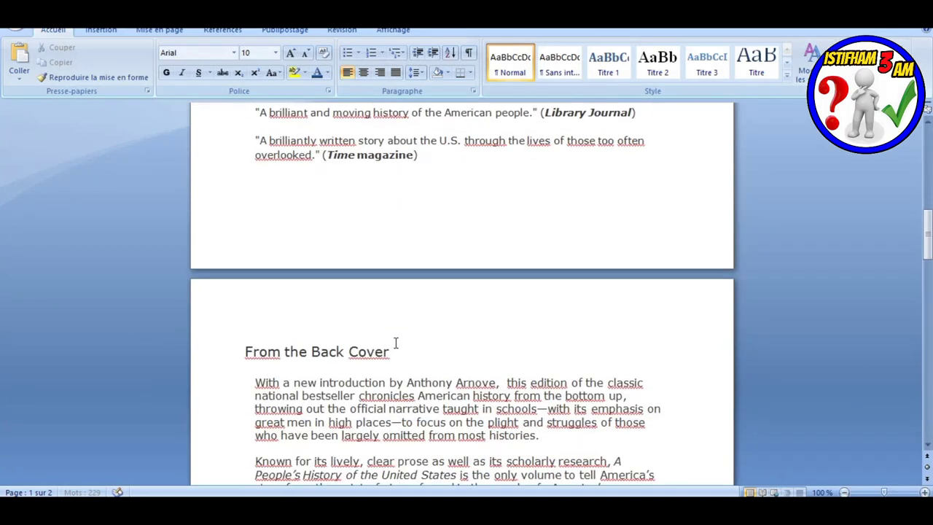
scroll(390, 344, up, 10)
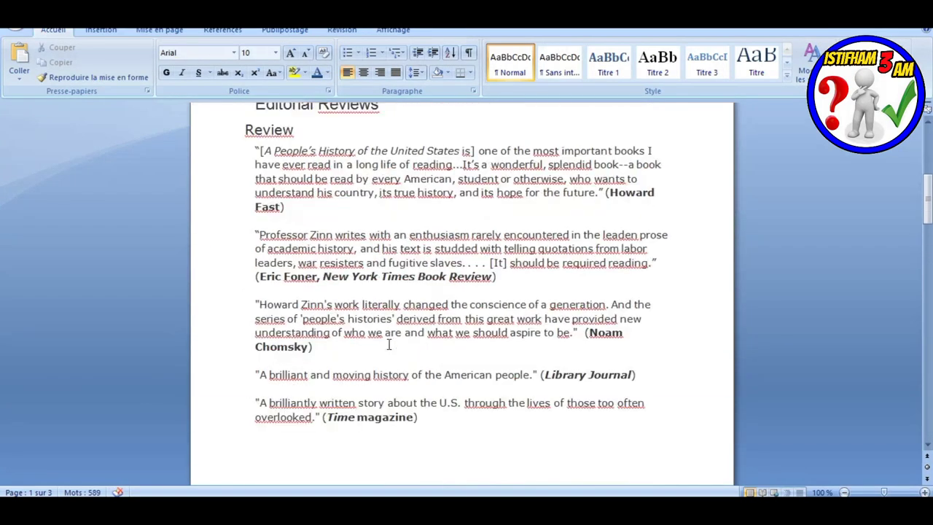
scroll(388, 343, up, 2)
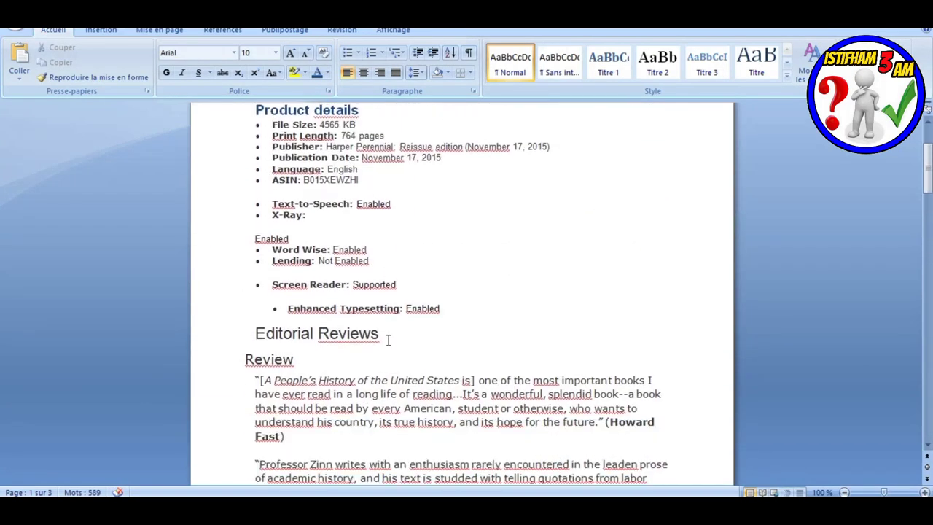
drag(376, 336, 275, 340)
key(ctrl+alt+2)
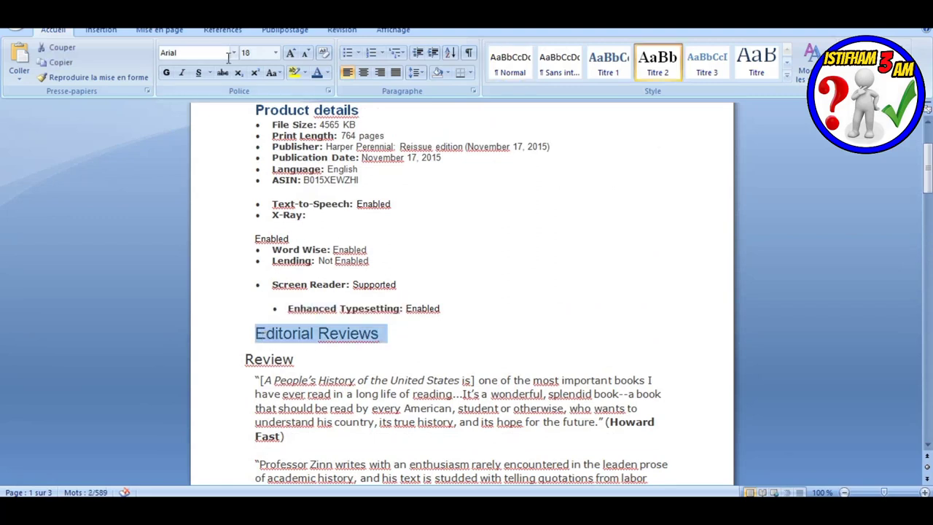
click(276, 53)
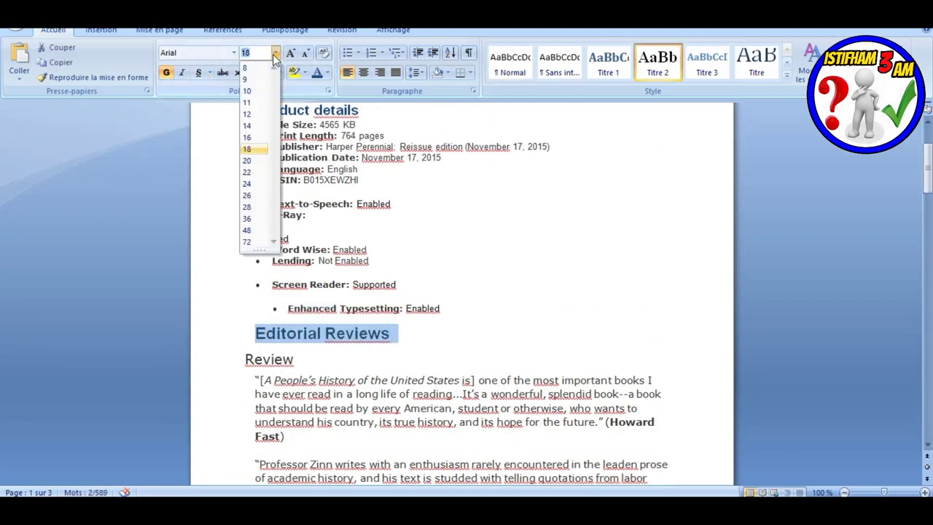
click(246, 126)
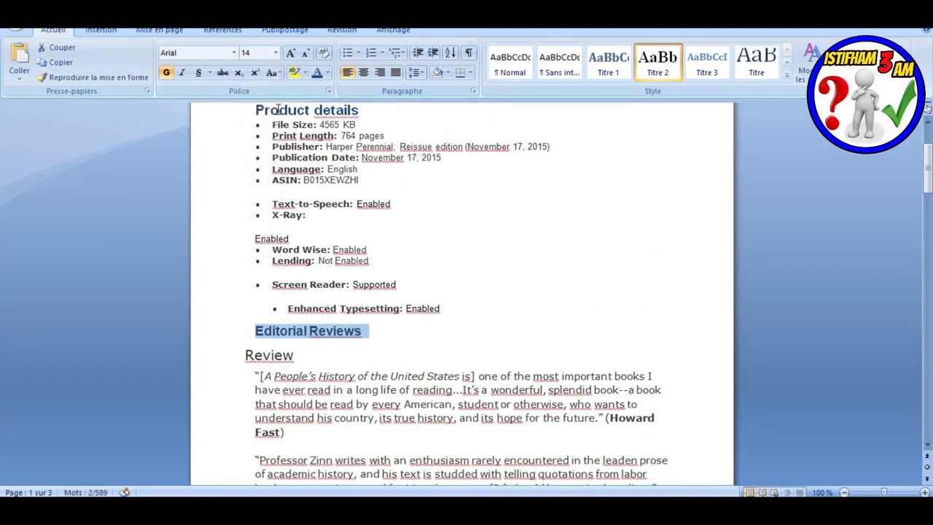
click(325, 75)
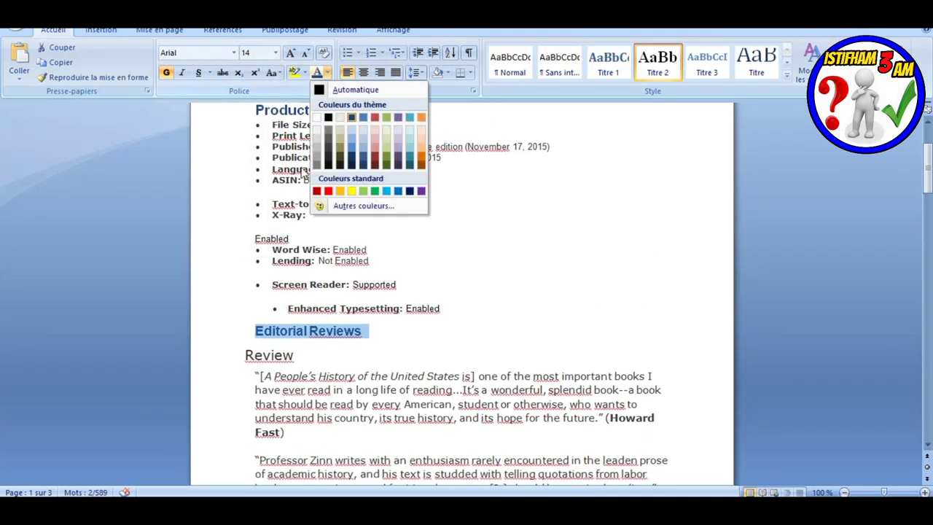
click(409, 191)
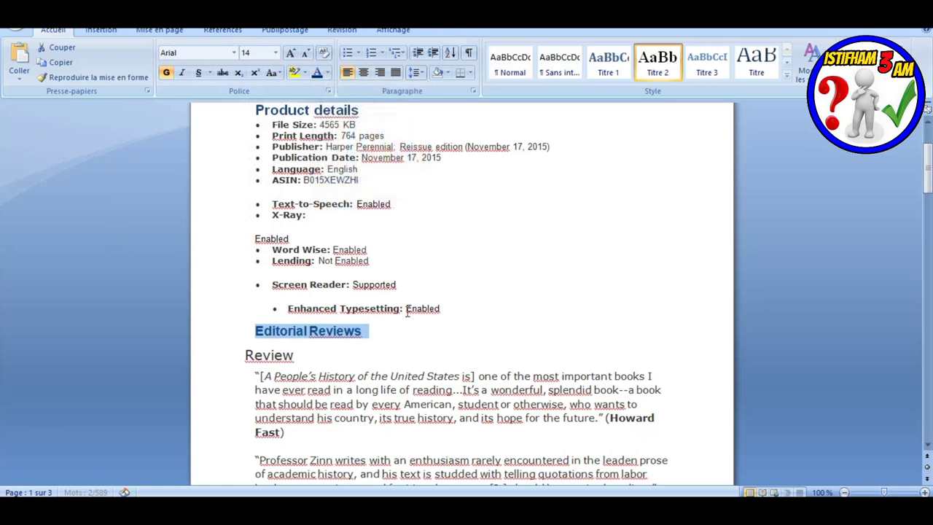
click(397, 332)
Delete the Review subheading and add an empty line below the Editorial Reviews heading
click(235, 358)
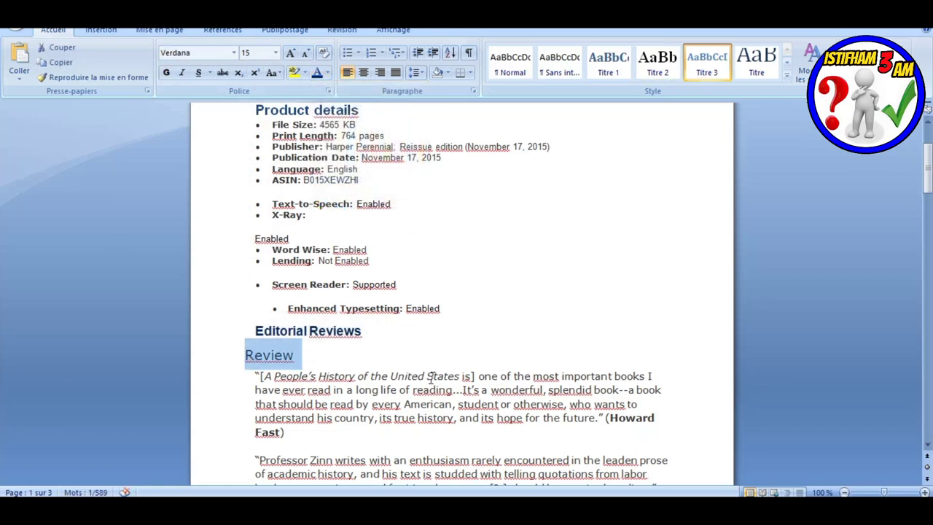
key(Delete)
scroll(409, 329, down, 7)
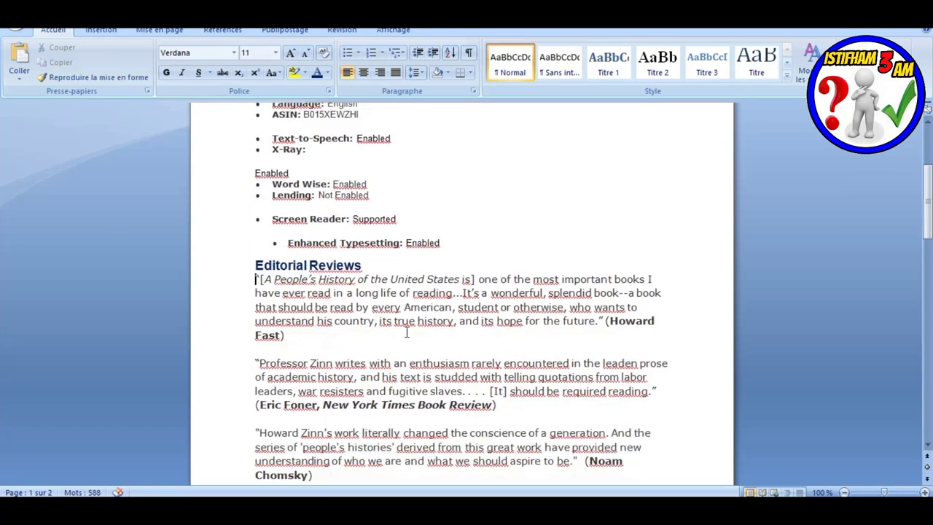
scroll(406, 334, up, 4)
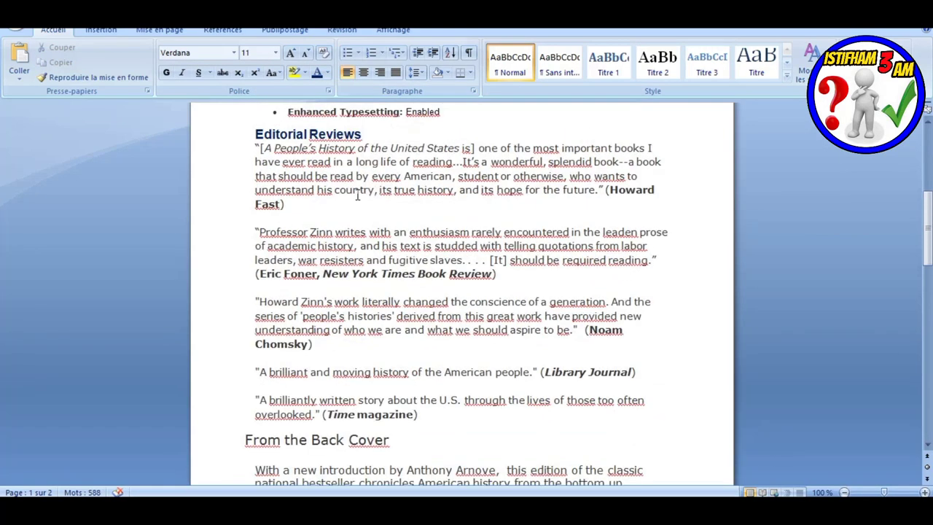
click(363, 200)
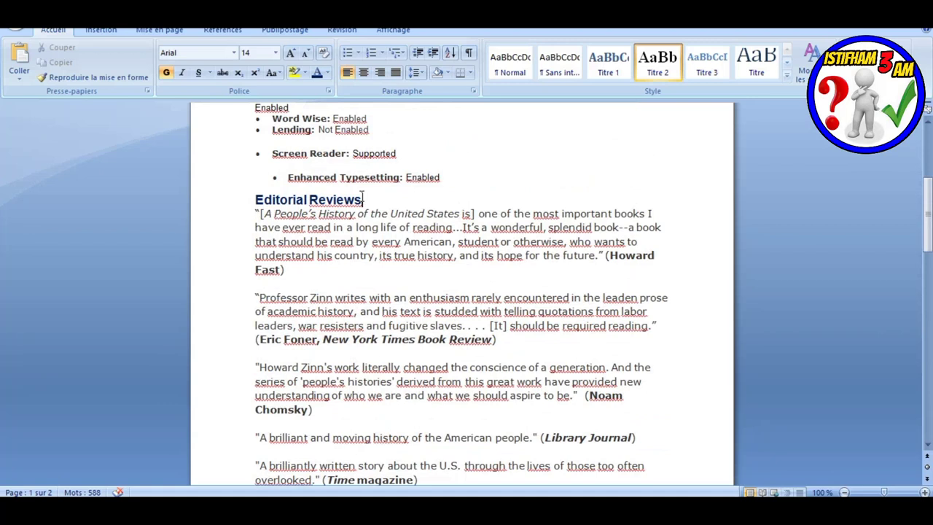
scroll(339, 267, down, 7)
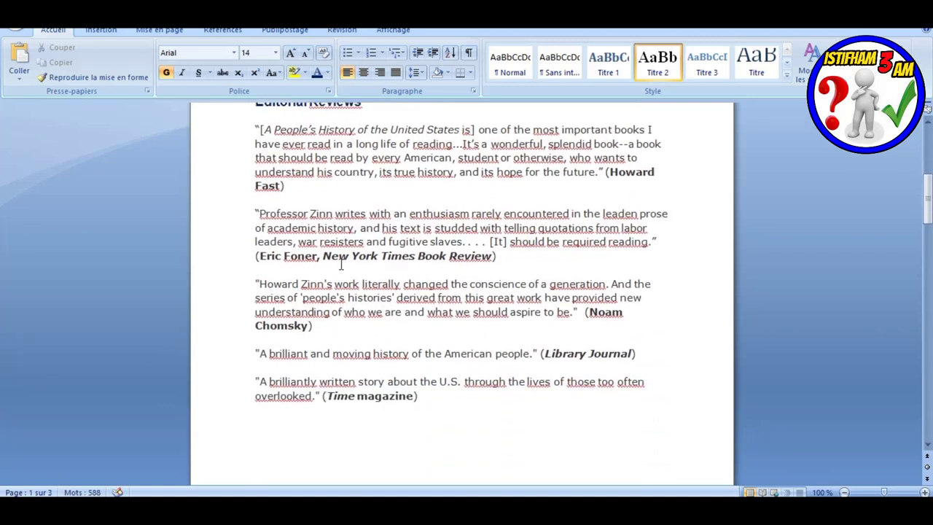
Copy the entire Word document and paste it into the item description of the eBay listing
scroll(338, 265, up, 1)
key(ctrl+a)
key(alt+Tab)
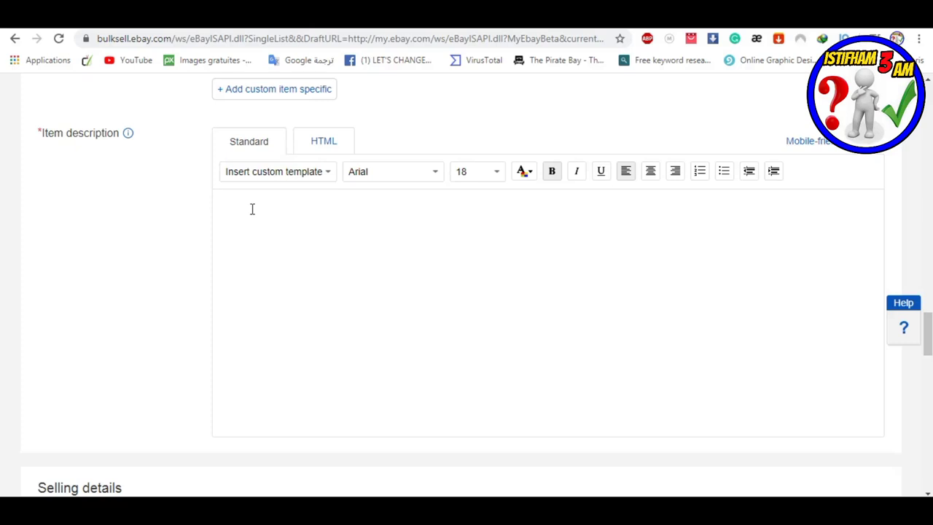
key(ctrl+v)
Remove the empty line between the red e-book note and the Product details heading in the eBay description
scroll(311, 241, up, 20)
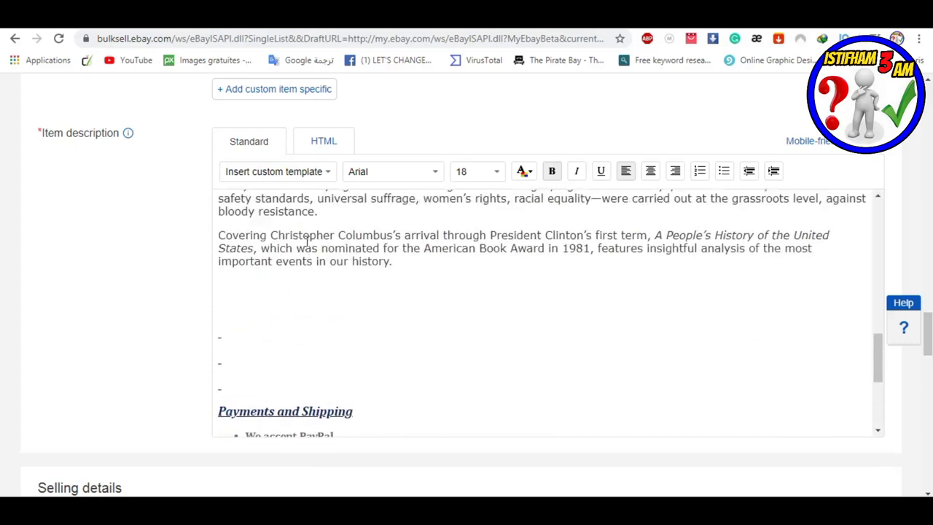
scroll(309, 247, down, 4)
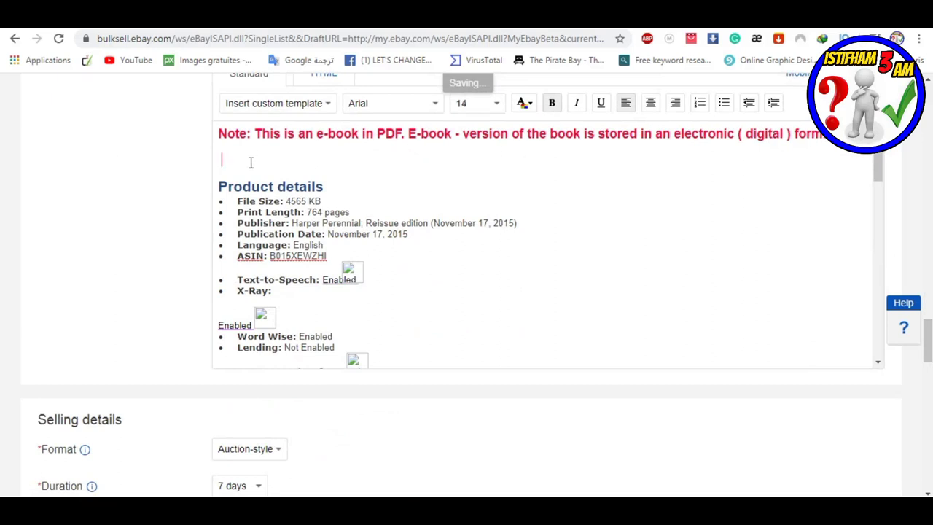
key(BackSpace)
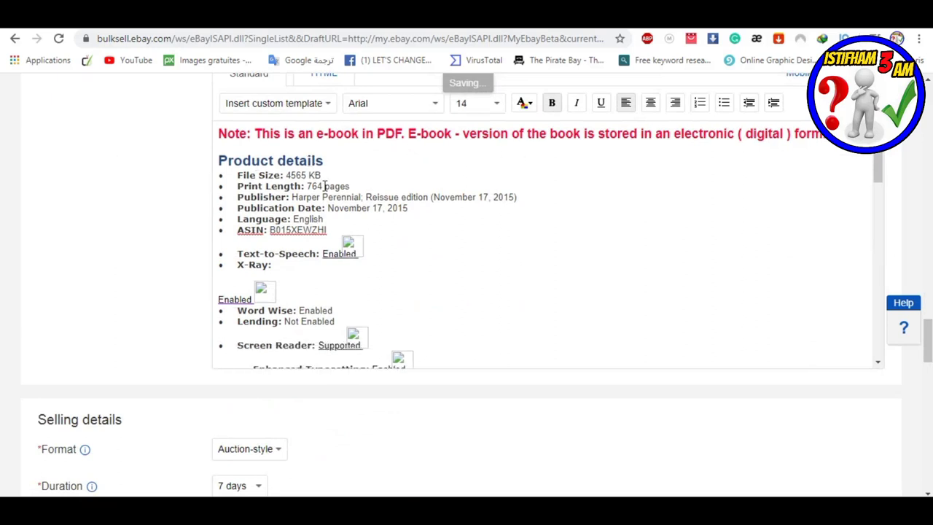
Delete the product detail entries from Text-to-Speech through Enhanced Typesetting, along with the spare empty line left below them
click(373, 244)
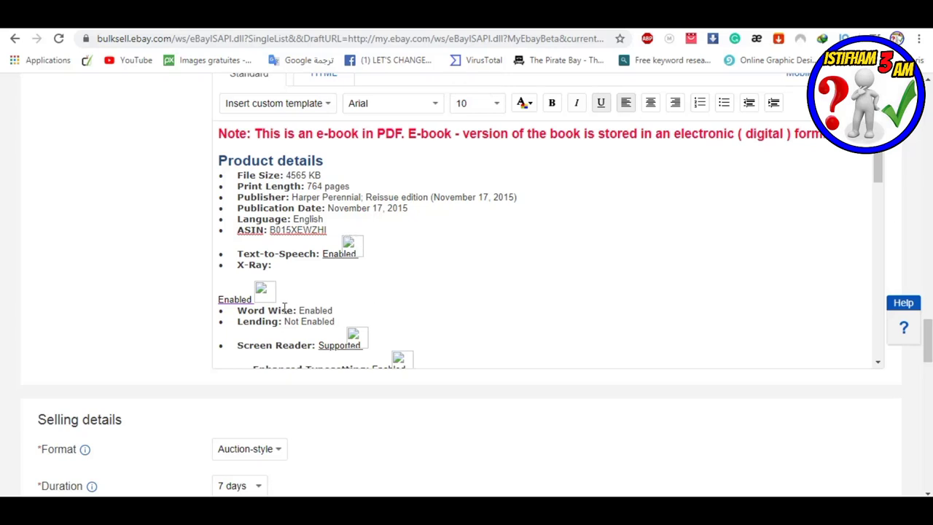
scroll(277, 302, down, 1)
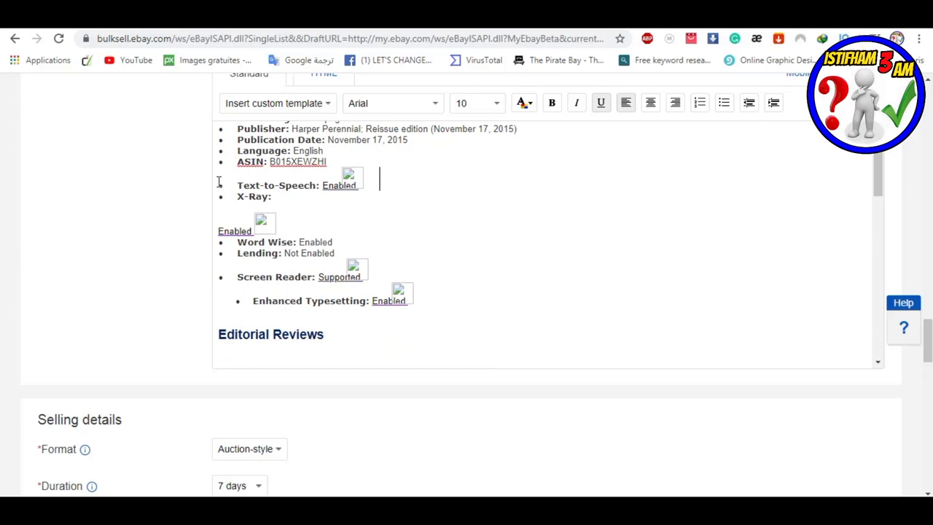
drag(218, 183, 425, 295)
key(Delete)
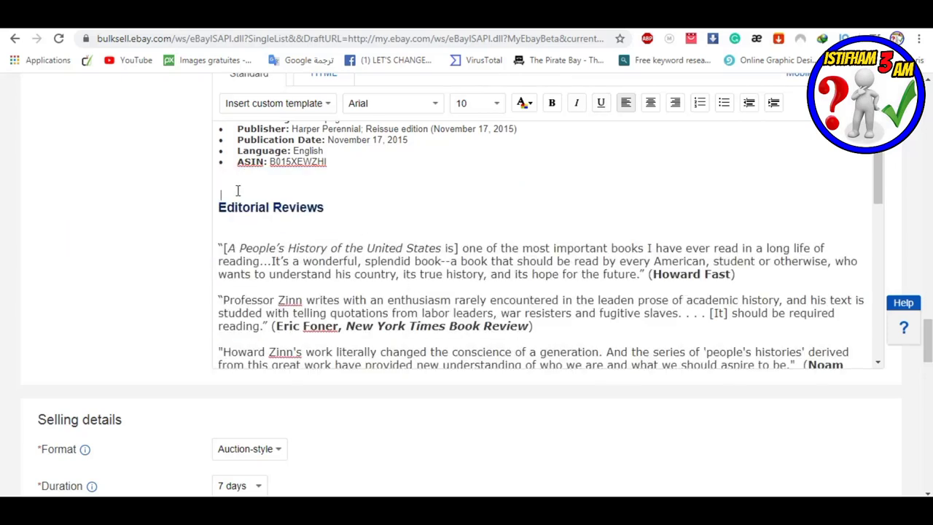
key(Delete)
scroll(316, 192, up, 1)
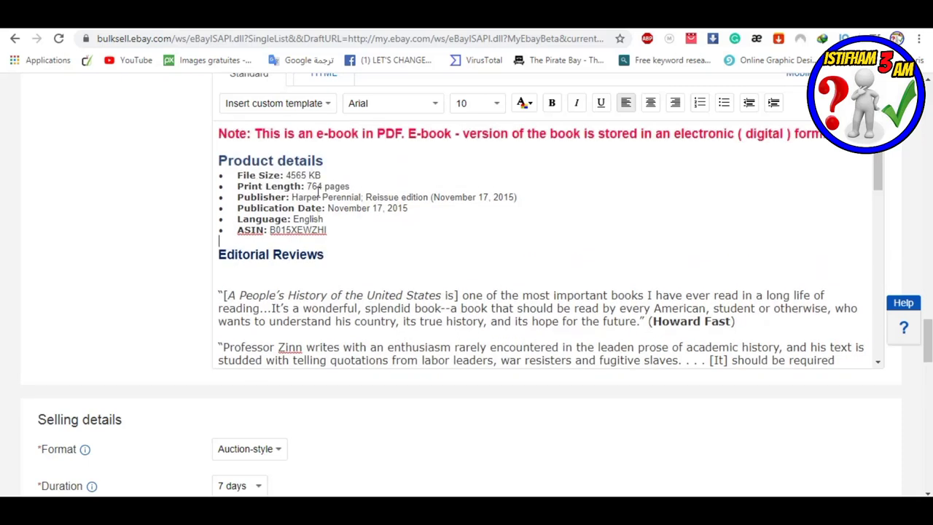
Delete the stray dashes and surplus empty lines above the Payments and Shipping heading
scroll(364, 282, down, 2)
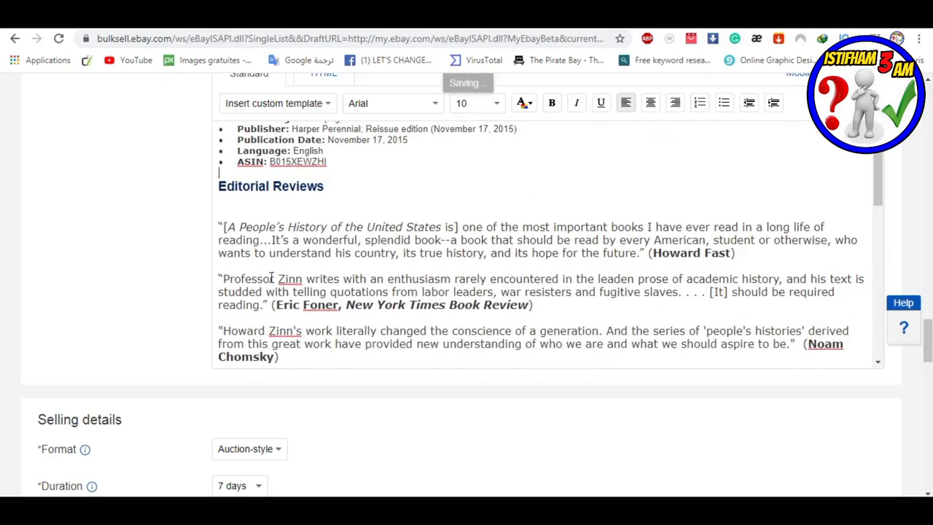
scroll(332, 279, down, 1)
scroll(332, 280, down, 5)
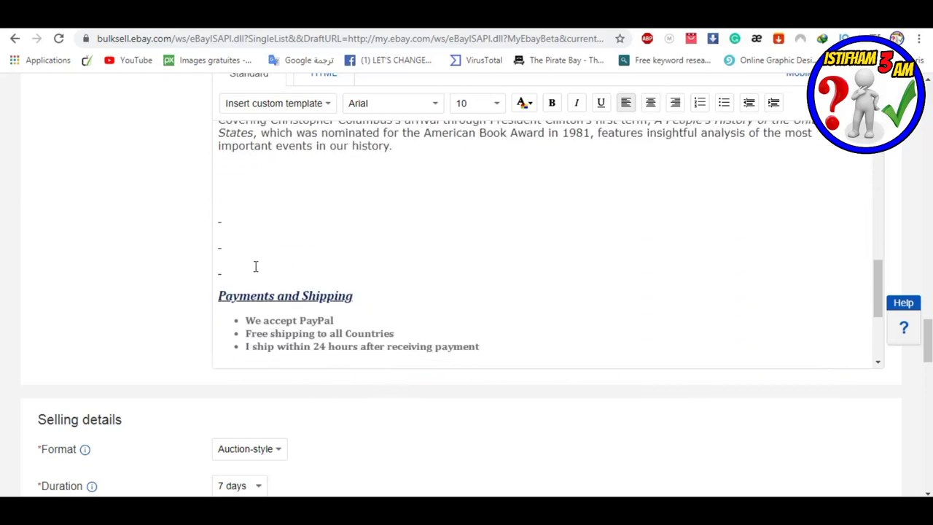
drag(226, 256, 206, 187)
key(BackSpace)
key(BackSpace)
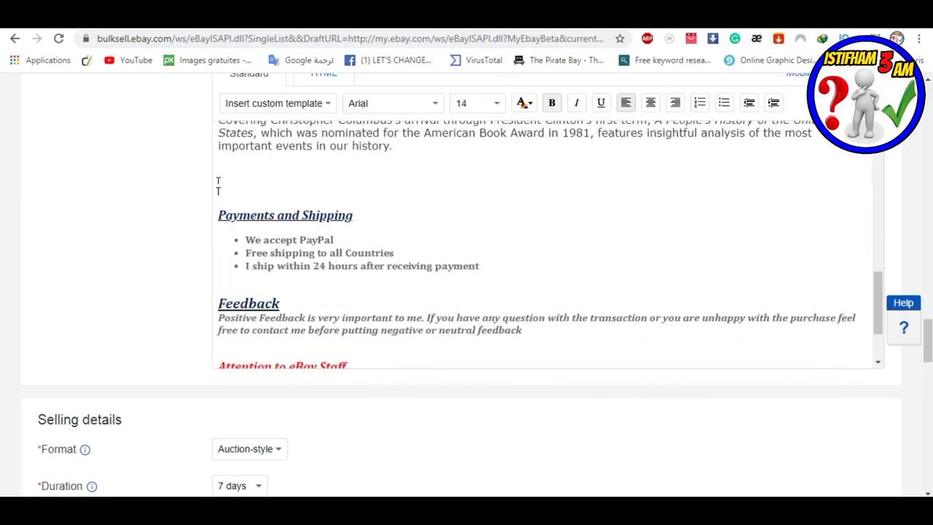
click(224, 182)
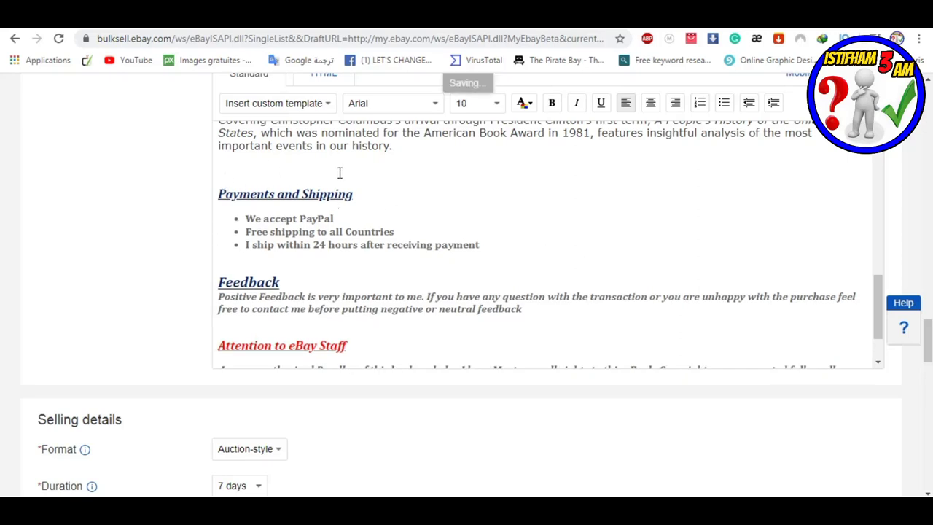
Check the item description from Product details through the Attention to eBay Staff section
scroll(284, 225, down, 2)
scroll(272, 253, down, 2)
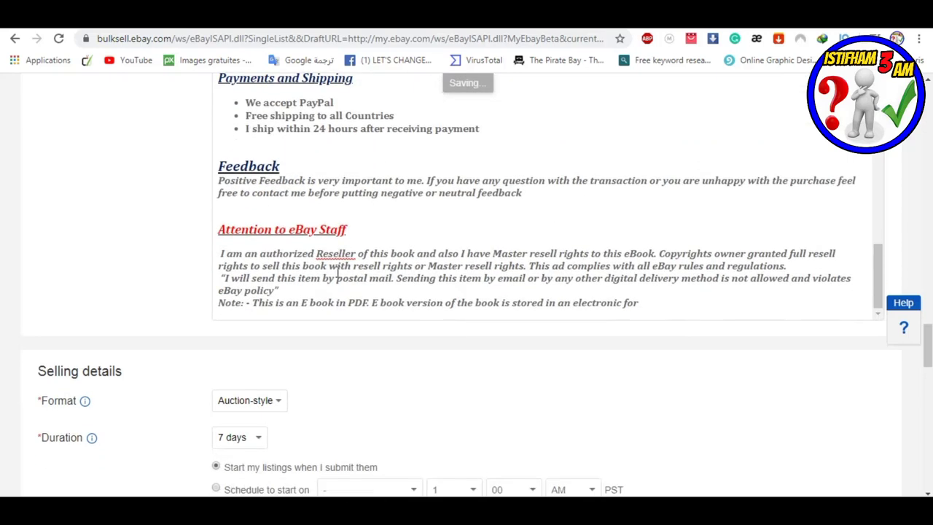
scroll(369, 208, up, 5)
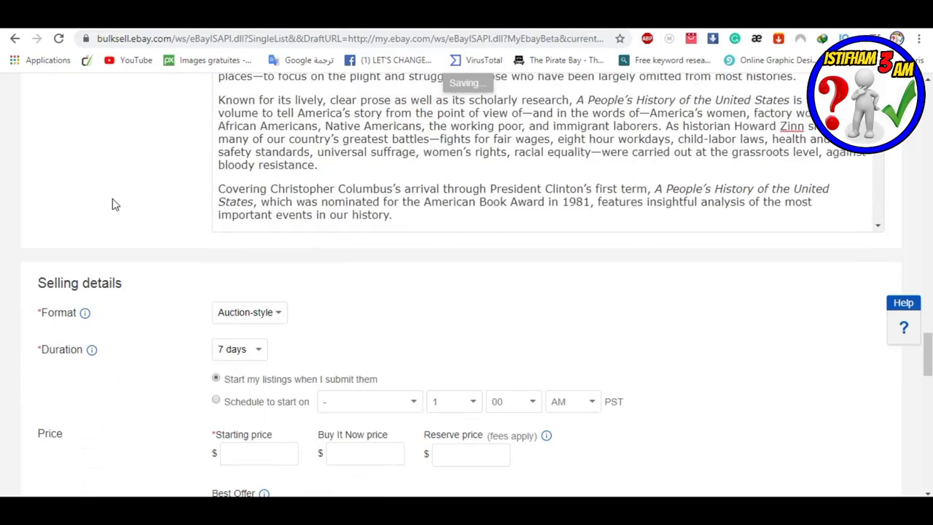
scroll(113, 202, up, 4)
scroll(314, 313, down, 2)
scroll(320, 321, up, 6)
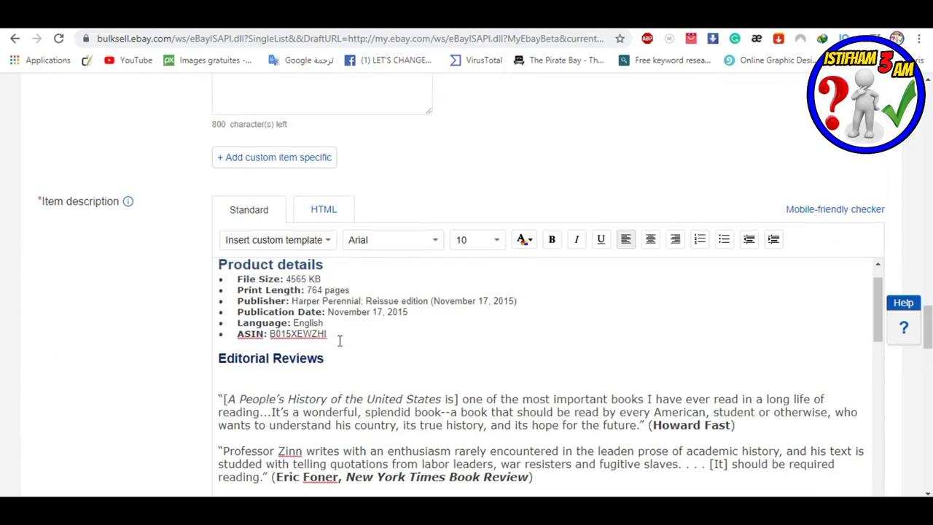
scroll(335, 339, down, 6)
scroll(339, 342, down, 2)
Set the listing format in Selling details to Fixed price
scroll(121, 325, down, 5)
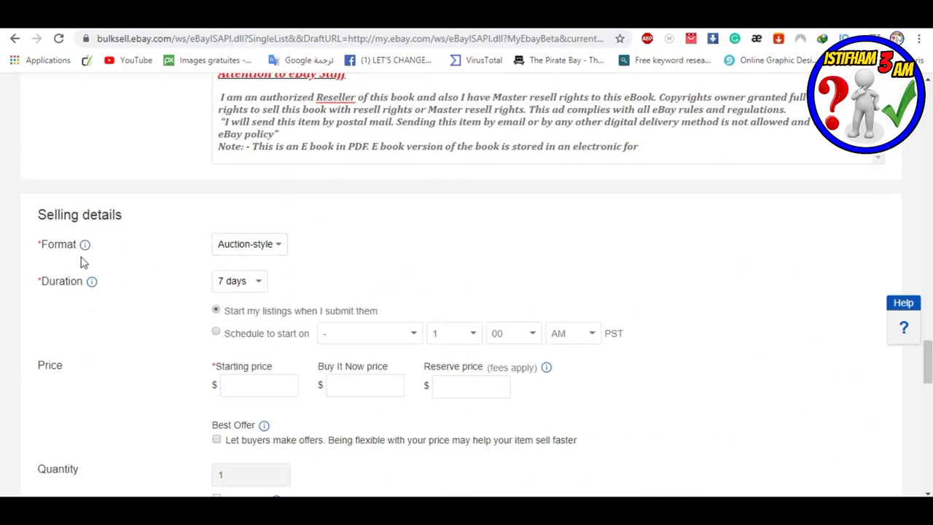
click(279, 248)
click(248, 274)
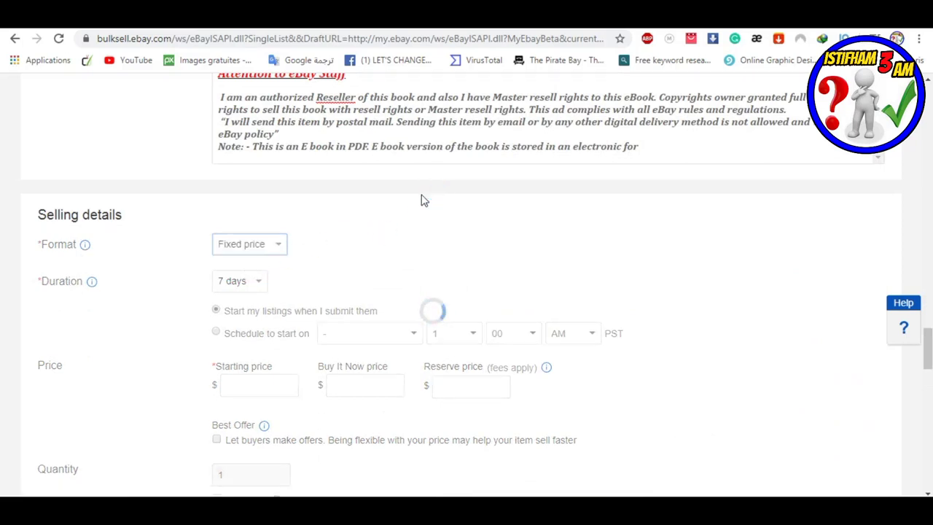
Dismiss the low-battery warning and set the Buy It Now price to $6.99
scroll(343, 242, down, 2)
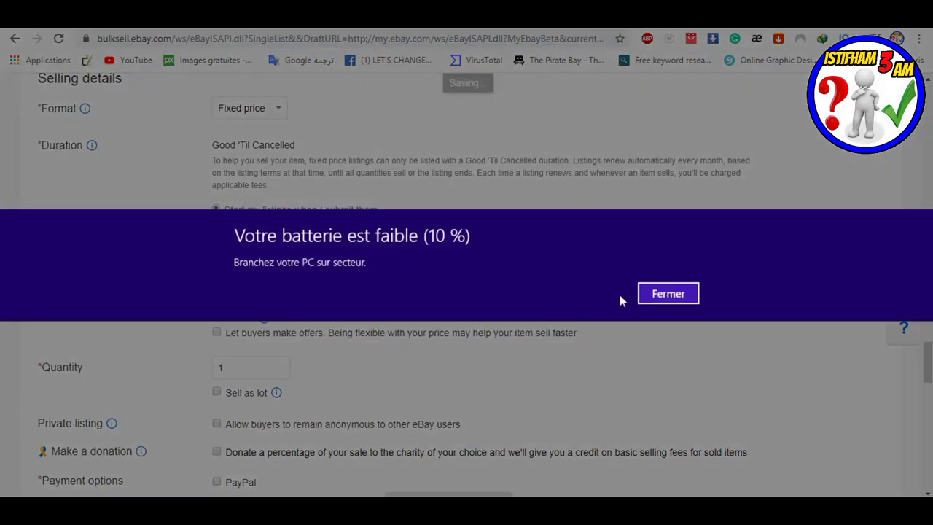
click(667, 295)
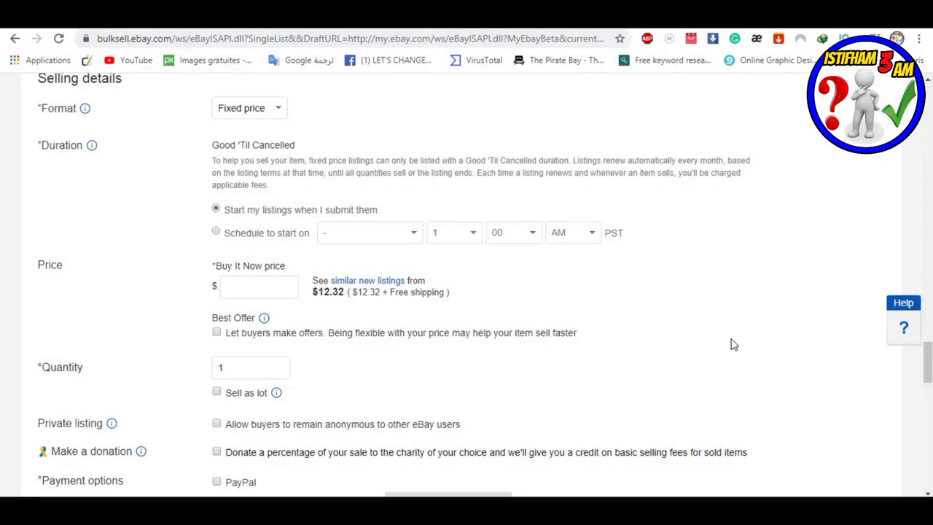
key(XF86MonBrightnessUp)
click(242, 286)
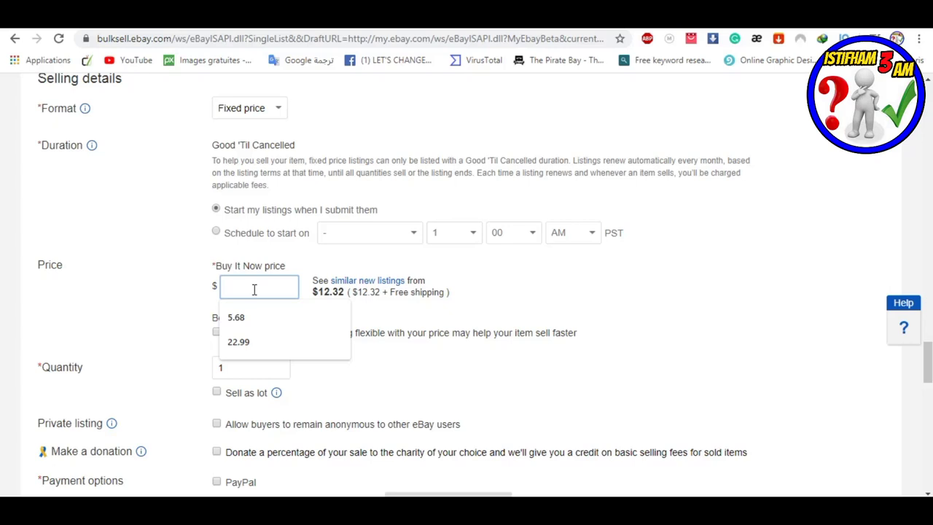
text(6.99)
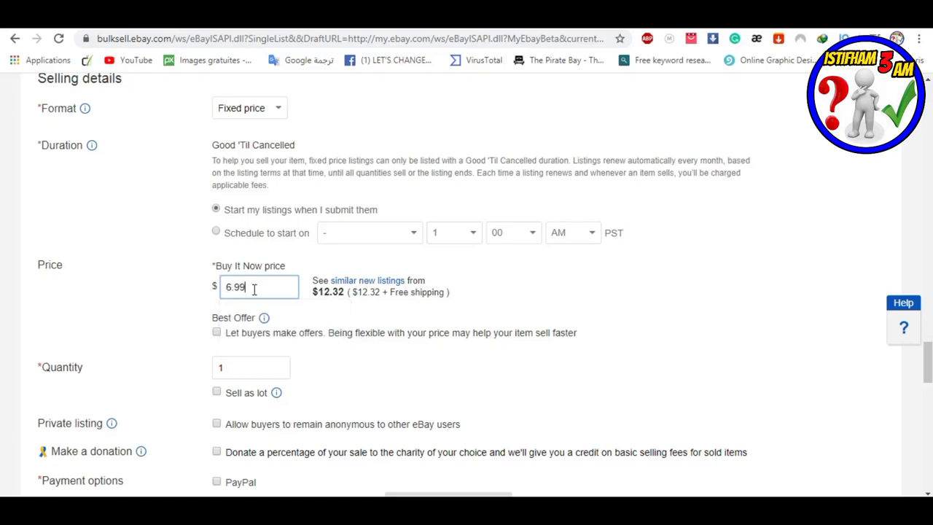
click(155, 322)
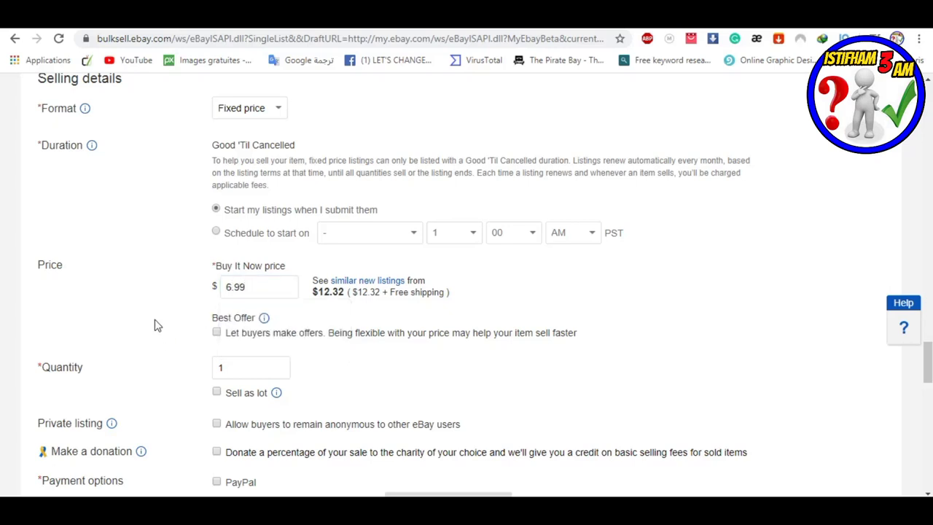
Let buyers make offers on the listing and automatically accept offers of at least $6.00
click(217, 333)
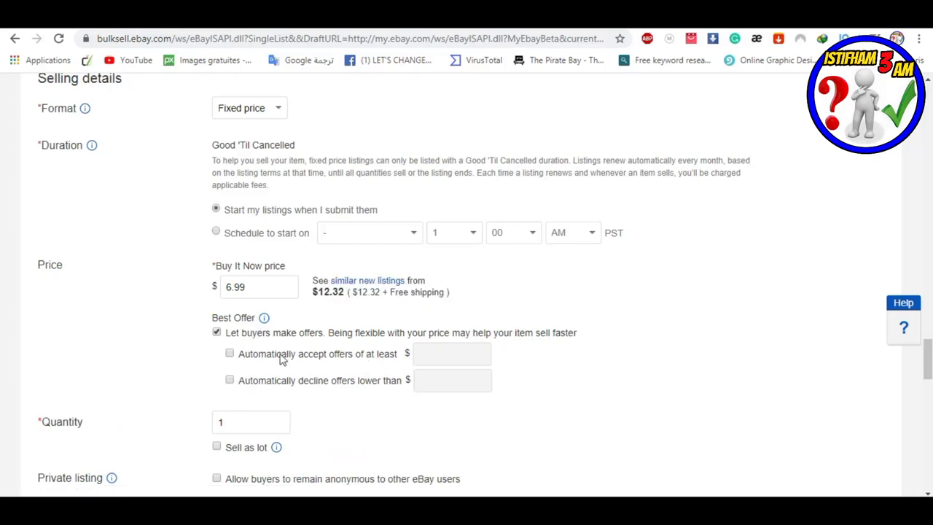
click(229, 354)
click(442, 354)
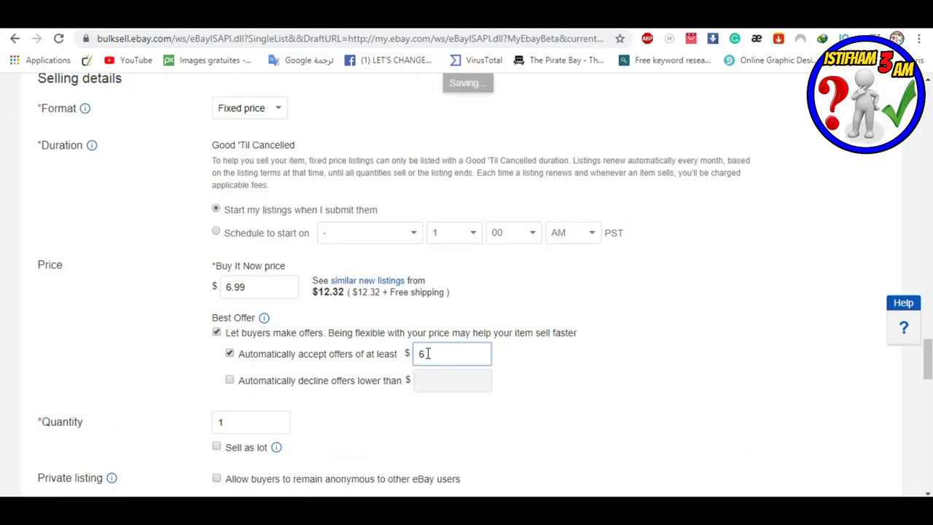
click(545, 358)
Set the listing quantity to 8
scroll(532, 360, down, 4)
scroll(527, 357, up, 1)
scroll(526, 357, up, 1)
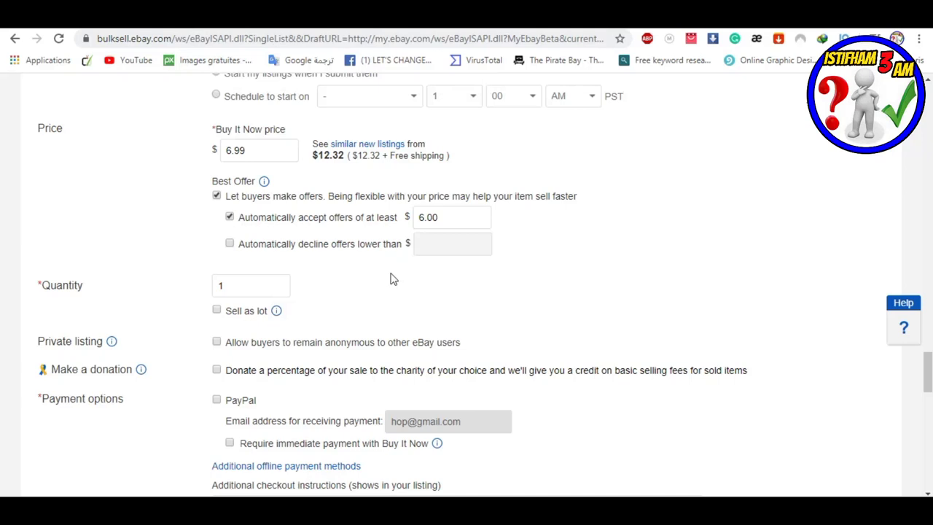
drag(231, 285, 217, 285)
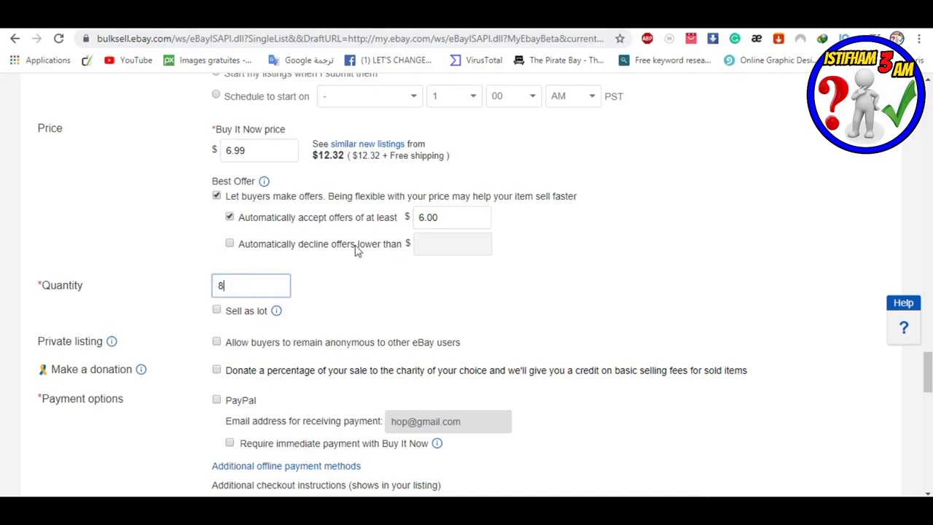
click(395, 283)
Accept PayPal as the payment option and require immediate payment with Buy It Now
scroll(390, 284, down, 2)
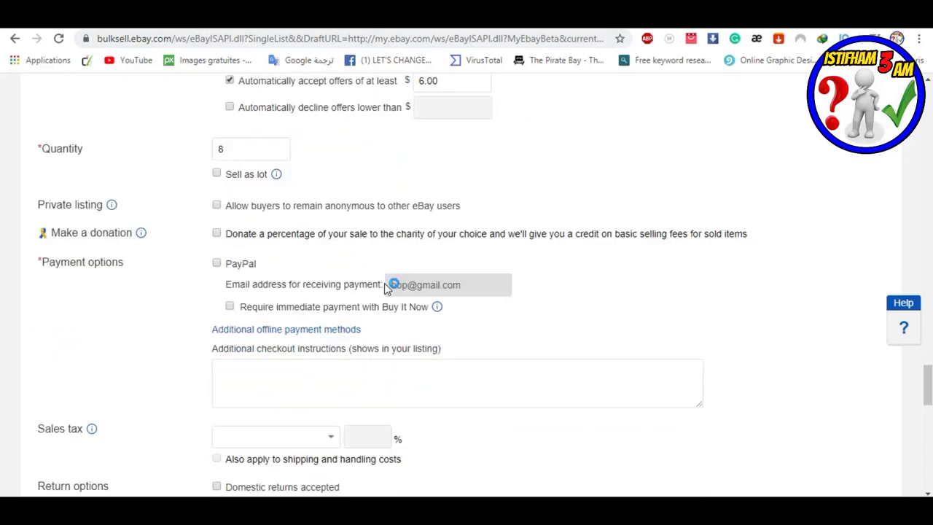
scroll(139, 226, down, 1)
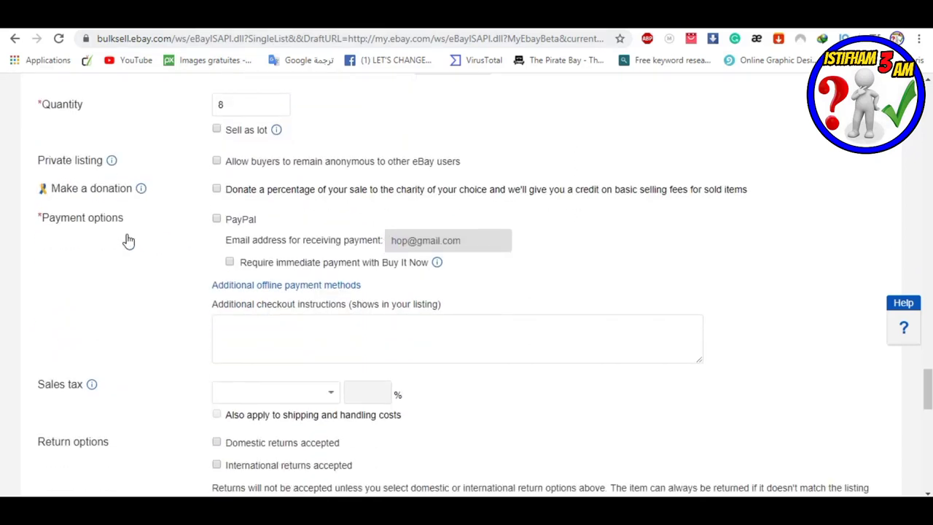
click(216, 197)
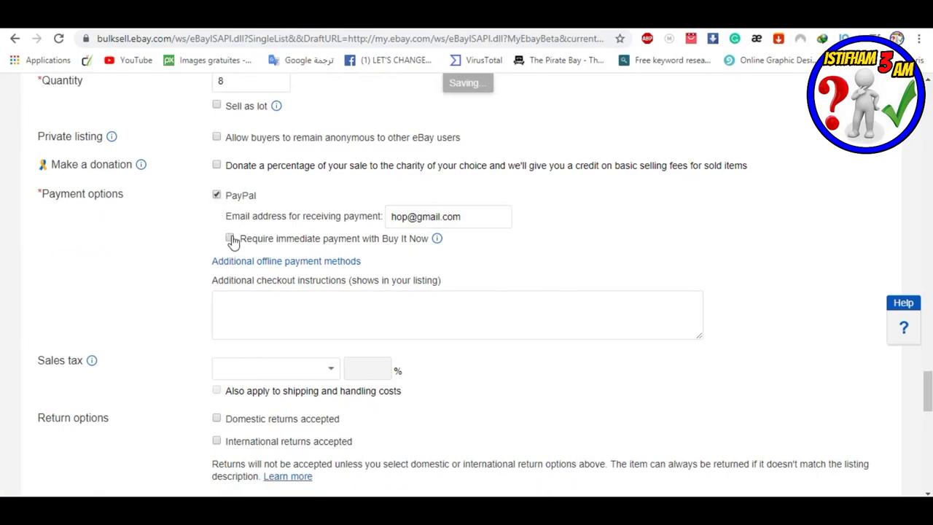
click(230, 239)
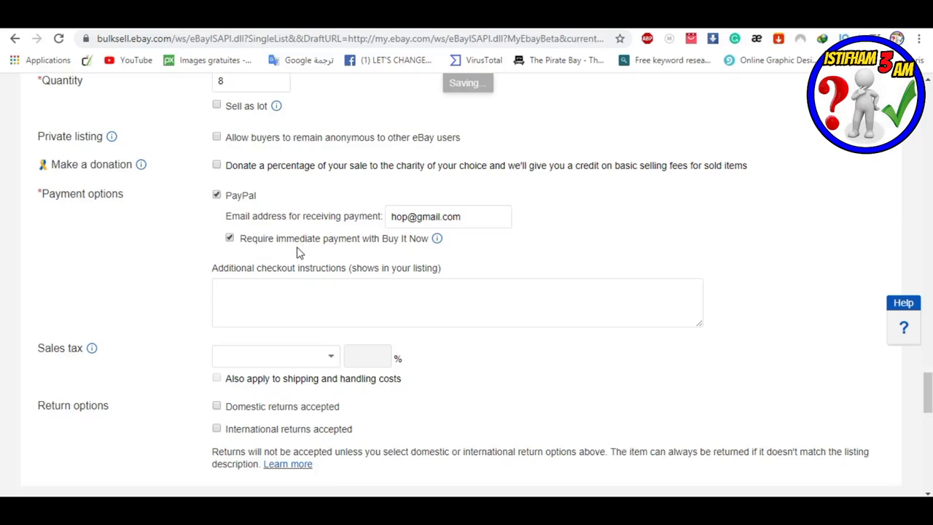
In the ebook return policy, set the domestic return period to 30 days with return shipping paid by the buyer
scroll(296, 252, down, 3)
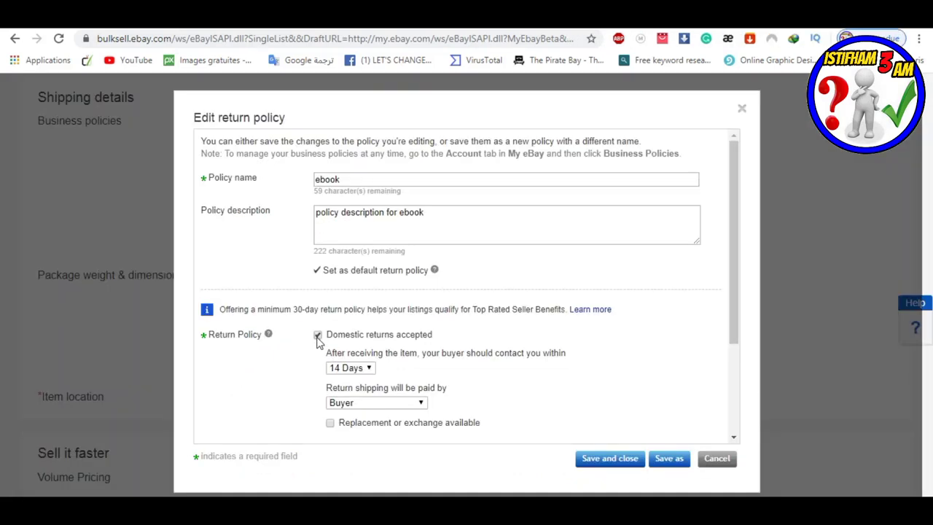
click(374, 369)
click(373, 369)
click(373, 369)
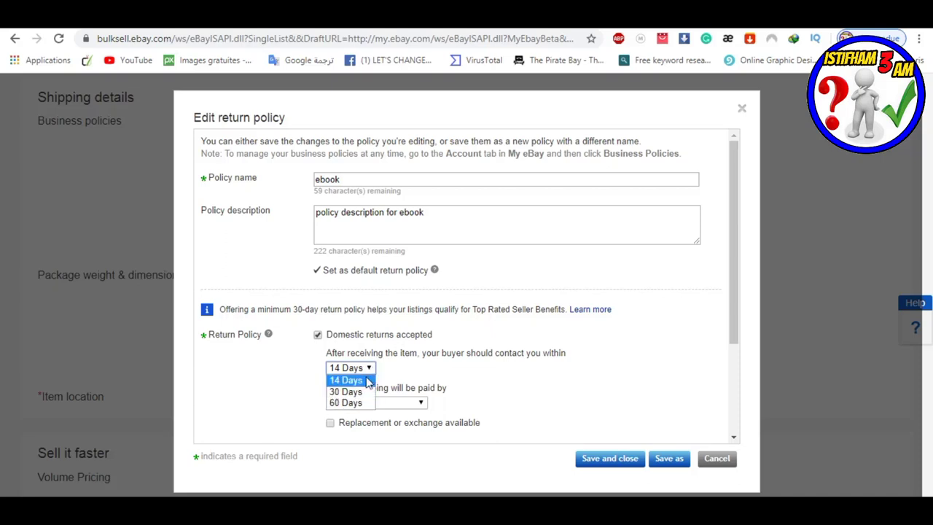
click(362, 392)
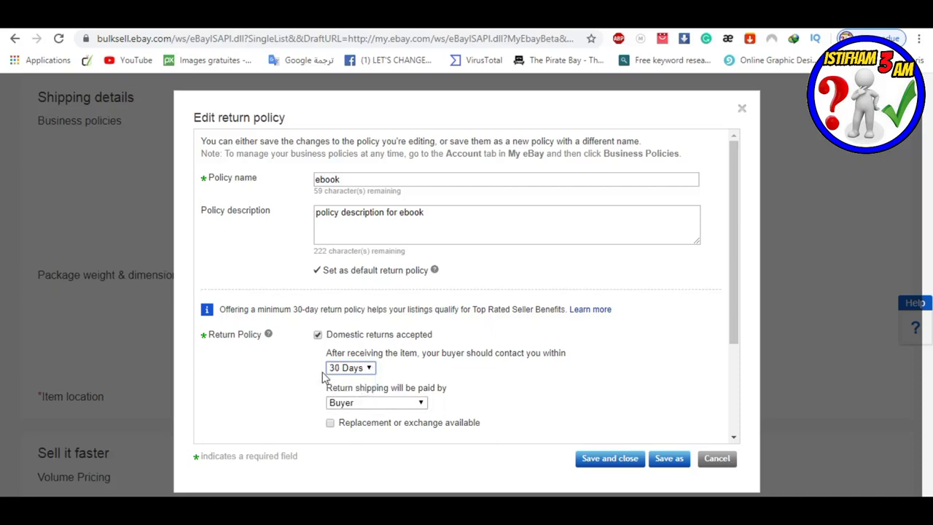
click(421, 405)
click(421, 404)
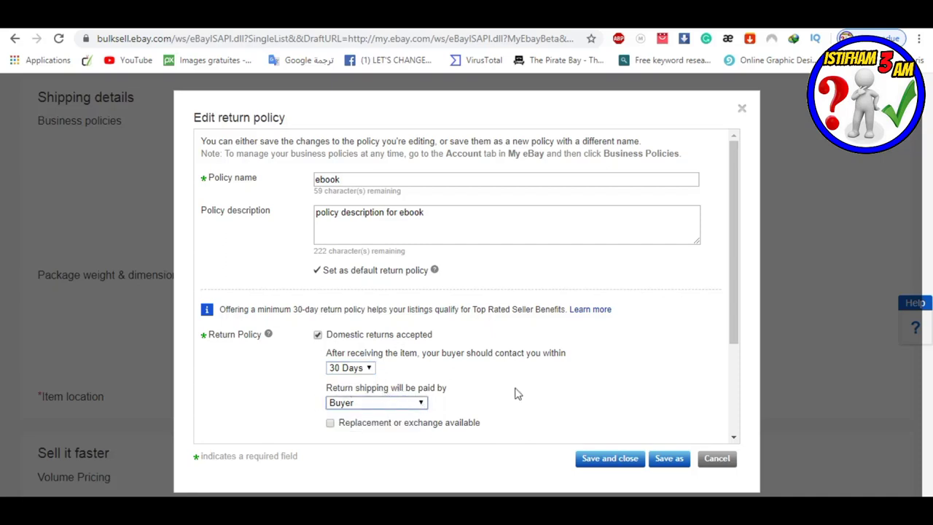
Set the policy's international return period to 30 days with return shipping paid by the buyer
scroll(518, 391, down, 2)
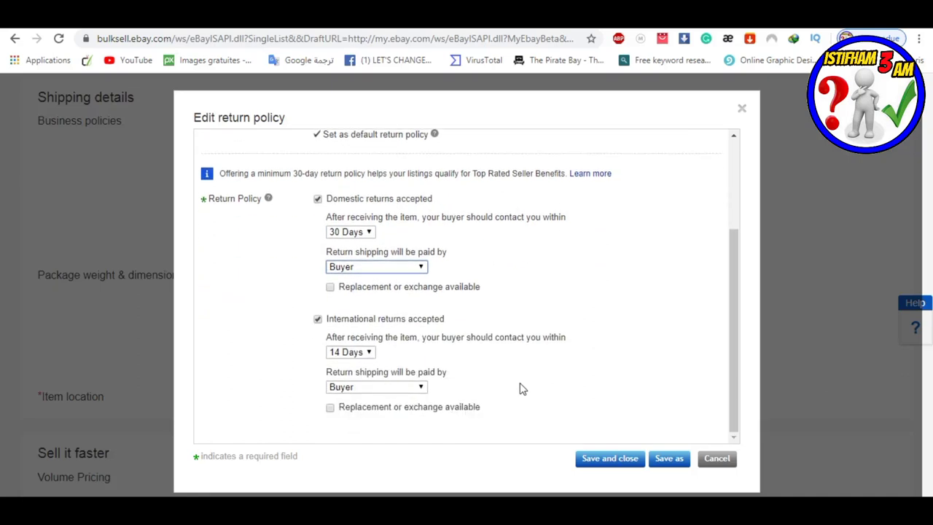
click(369, 353)
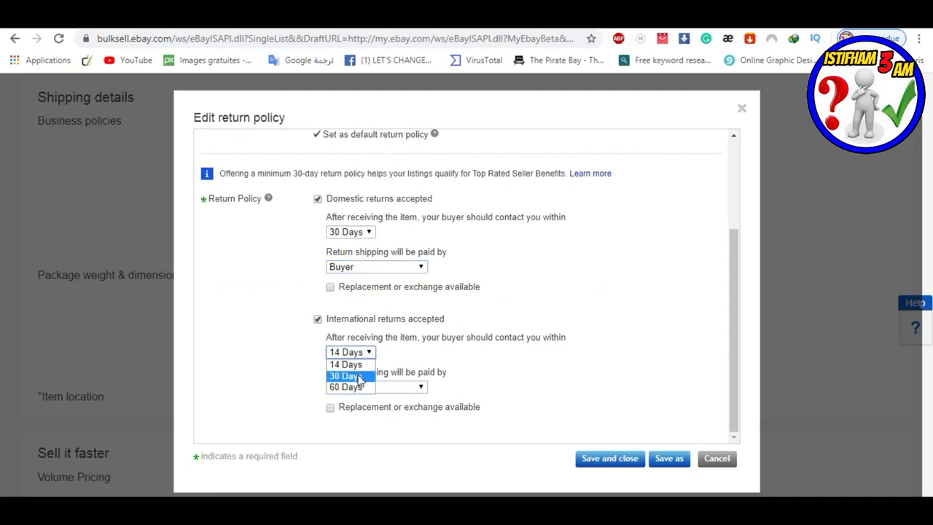
click(359, 376)
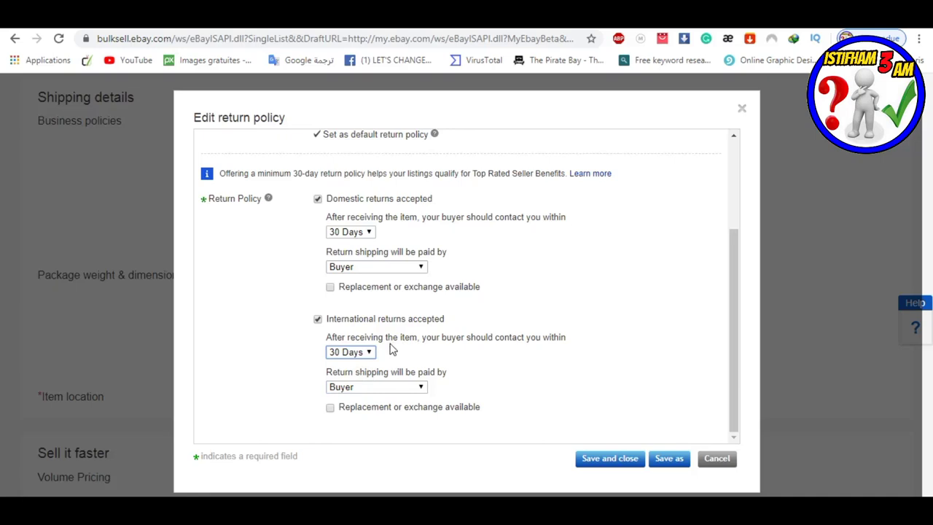
click(423, 386)
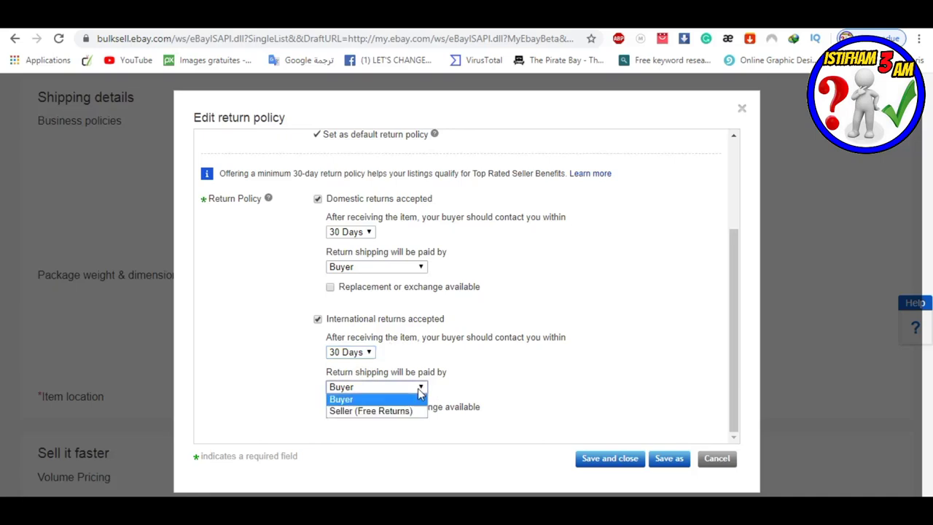
click(355, 403)
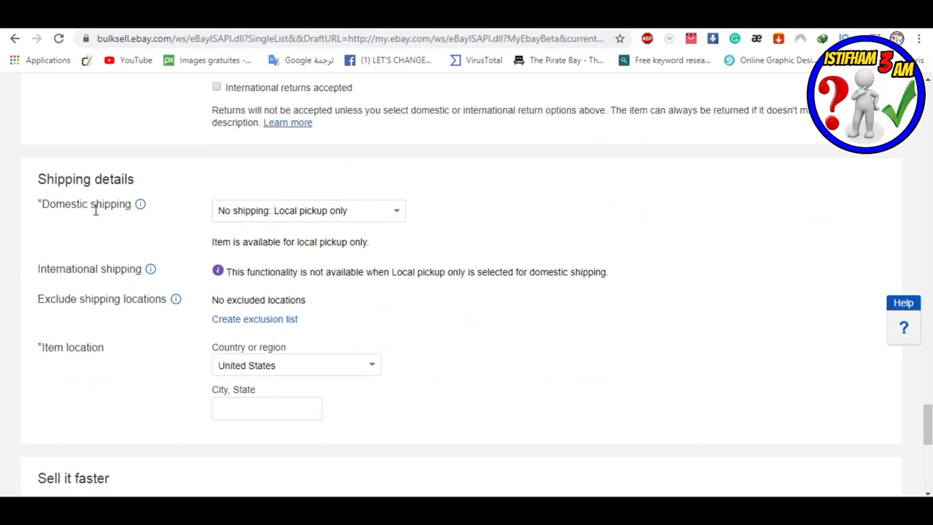
Set domestic shipping to Flat: same cost to all buyers, using USPS Parcel Select Ground (2 to 9 business days) with free shipping
click(391, 215)
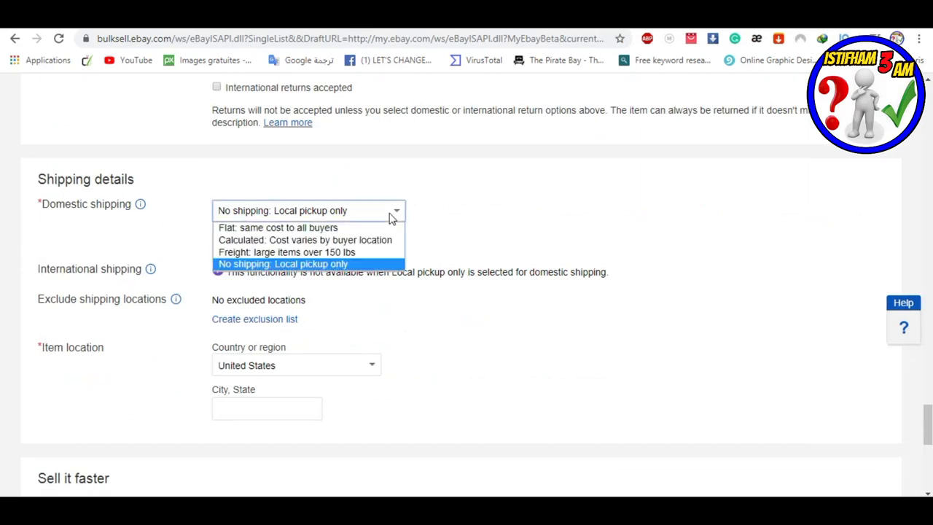
click(308, 228)
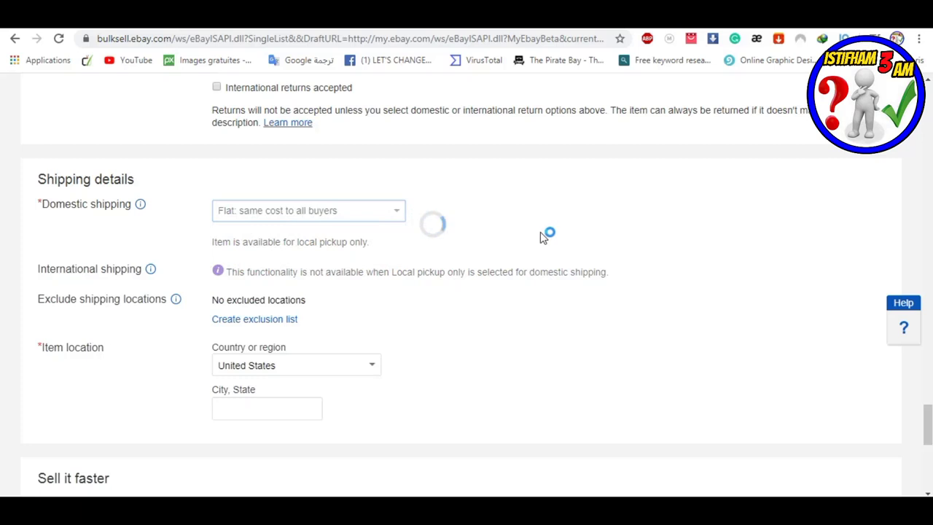
scroll(535, 248, down, 4)
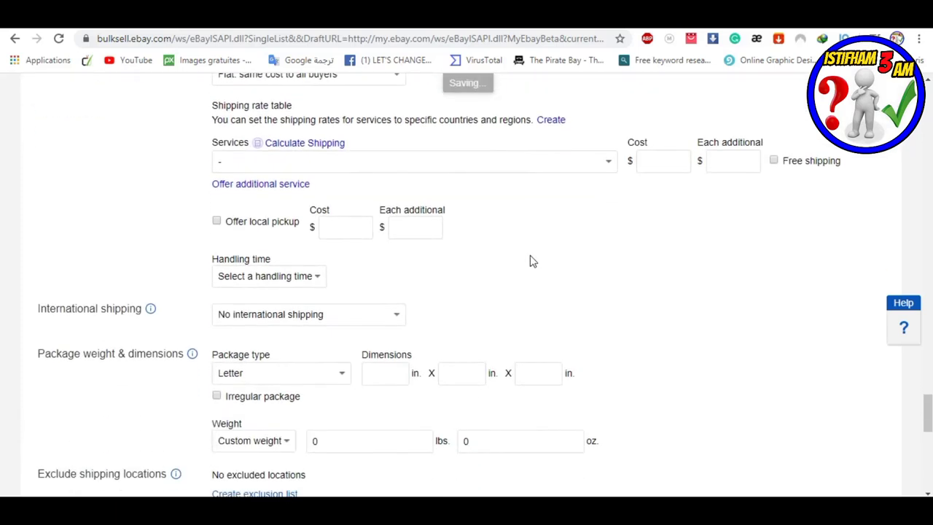
scroll(532, 263, down, 2)
scroll(532, 265, up, 4)
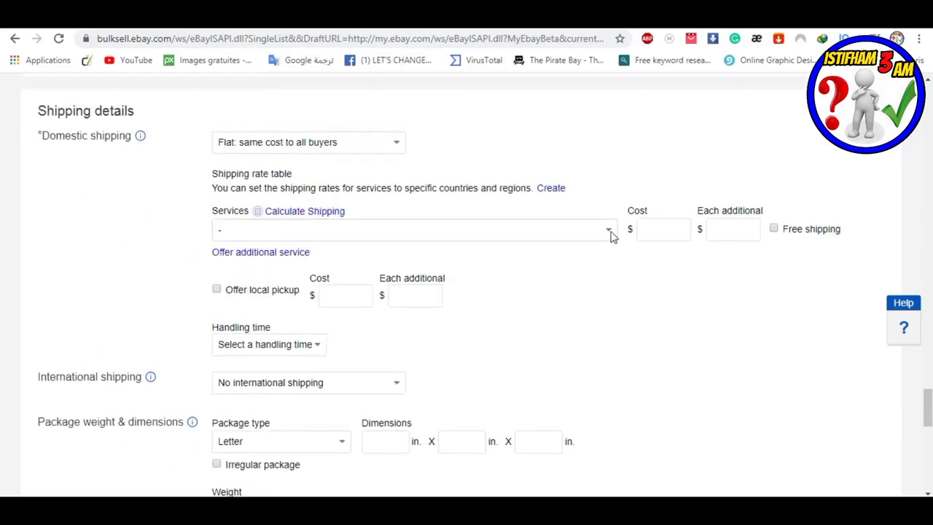
click(609, 231)
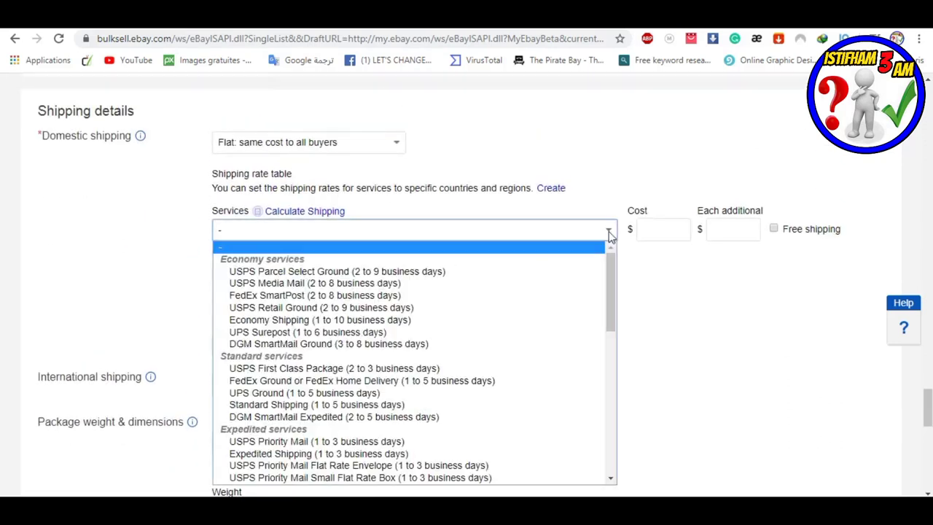
click(397, 274)
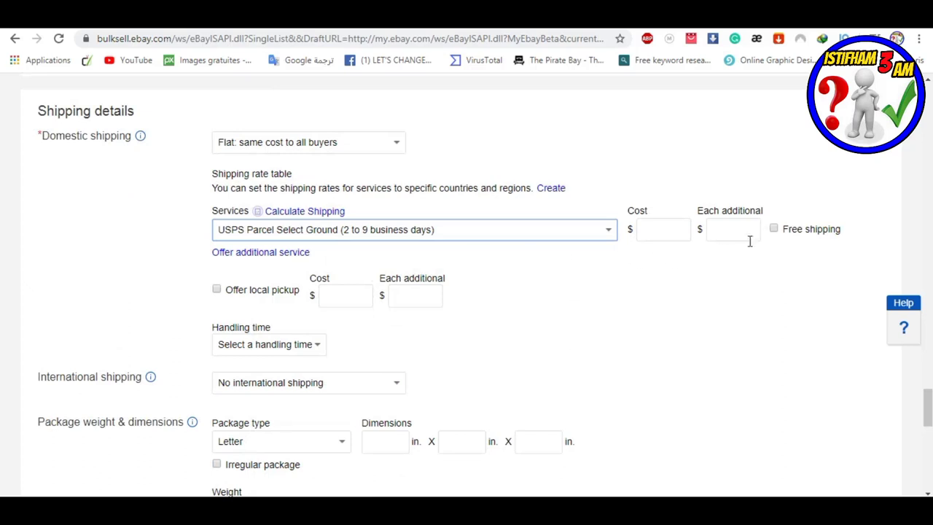
click(774, 229)
Set the domestic handling time to 1 business day
scroll(474, 291, down, 3)
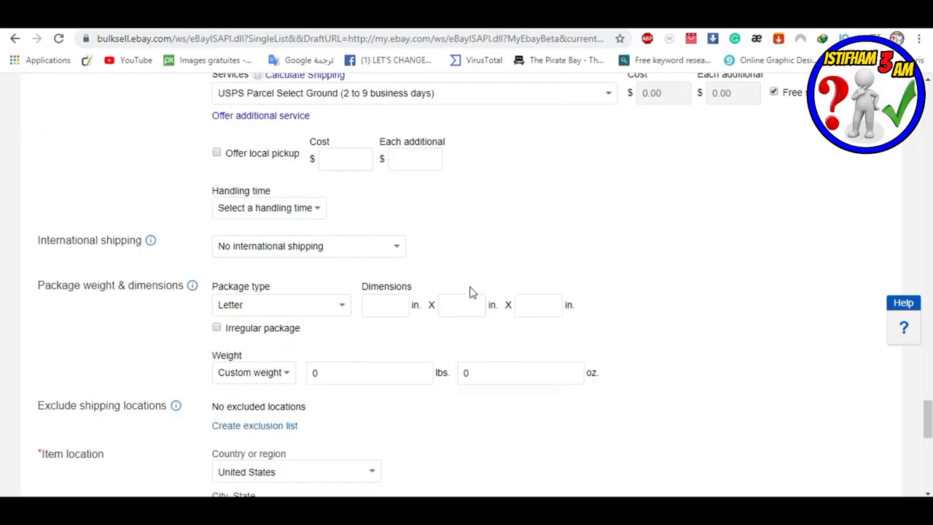
click(321, 211)
click(283, 251)
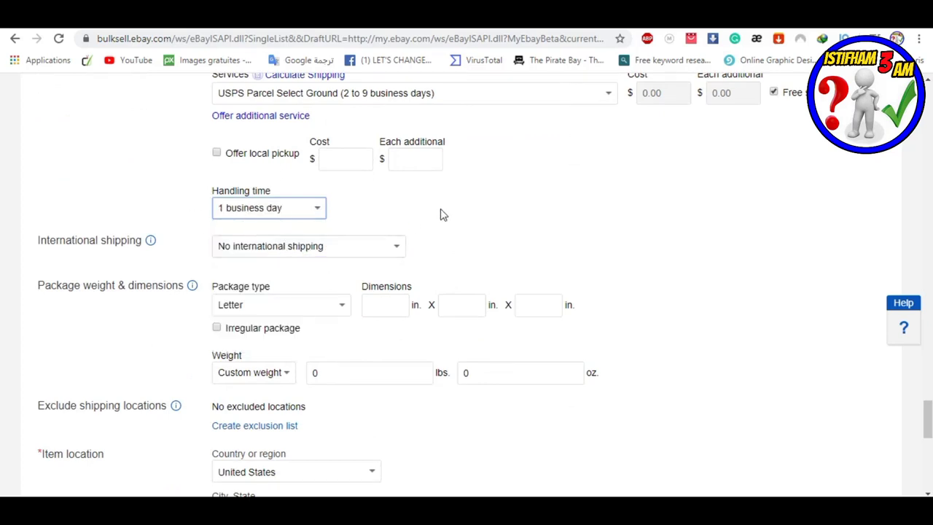
Set international shipping to Flat: same cost to all buyers, shipping Worldwide
click(399, 250)
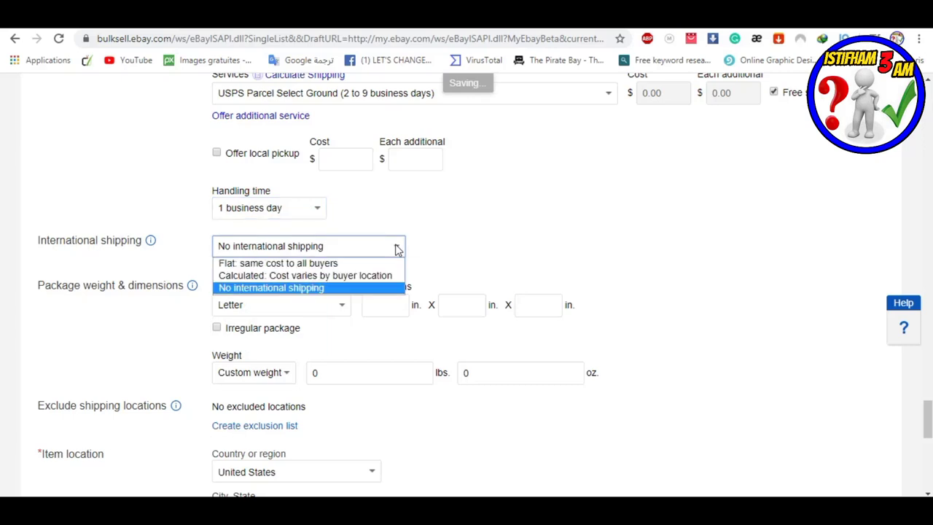
click(308, 268)
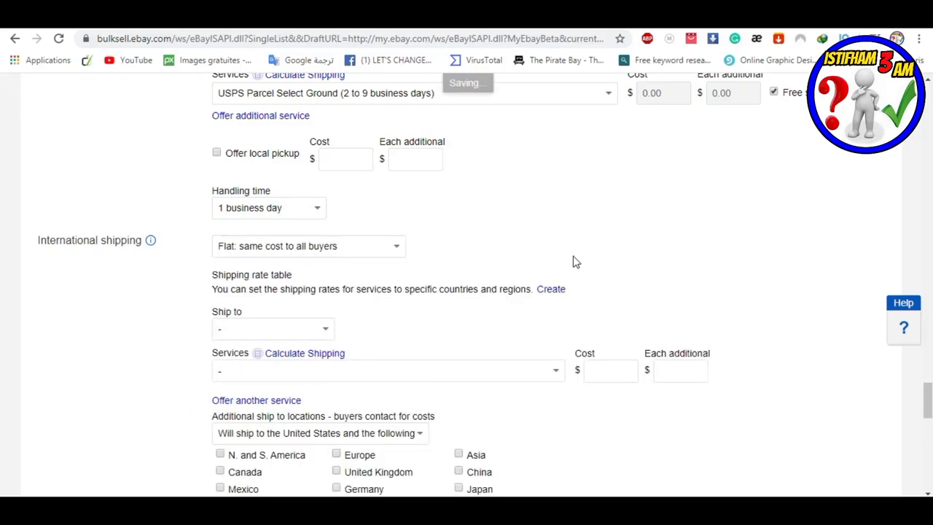
click(315, 332)
click(295, 357)
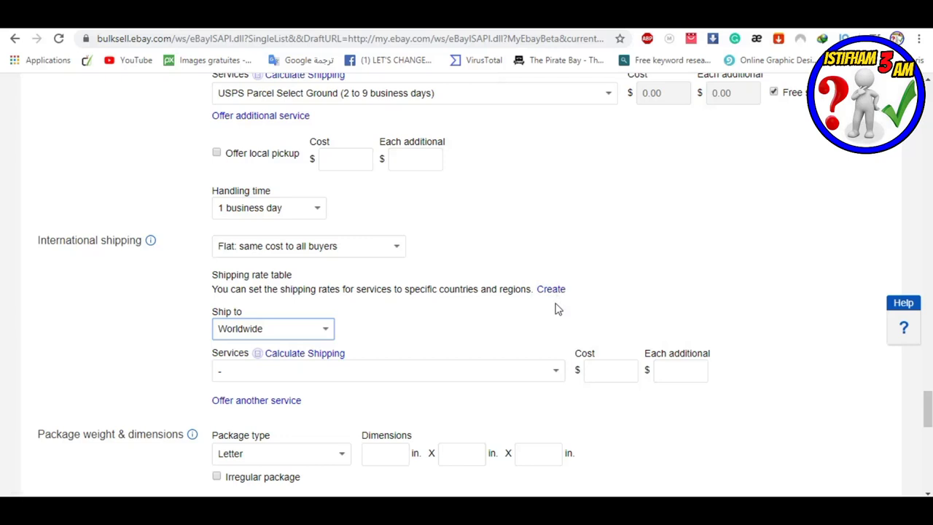
Choose UPS Worldwide Express Plus as the international service, with cost and each additional item at $0.00
scroll(386, 325, down, 2)
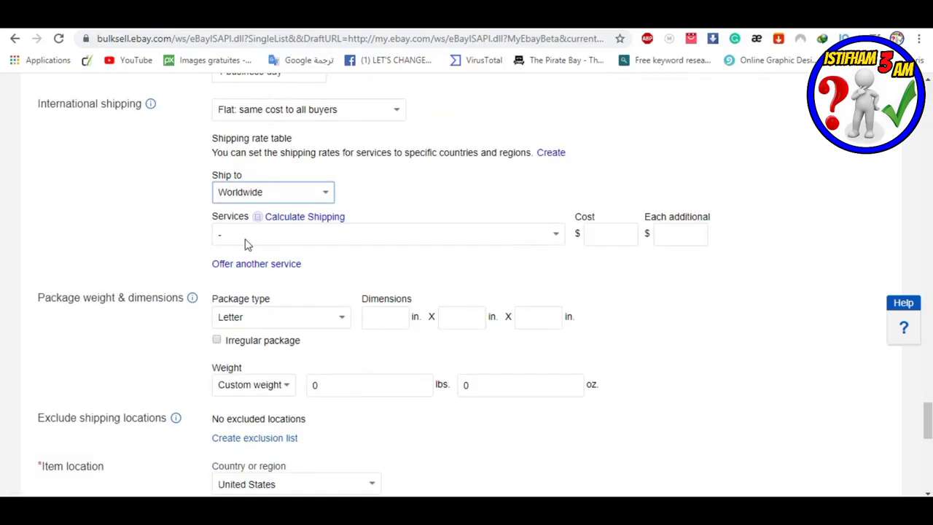
click(558, 234)
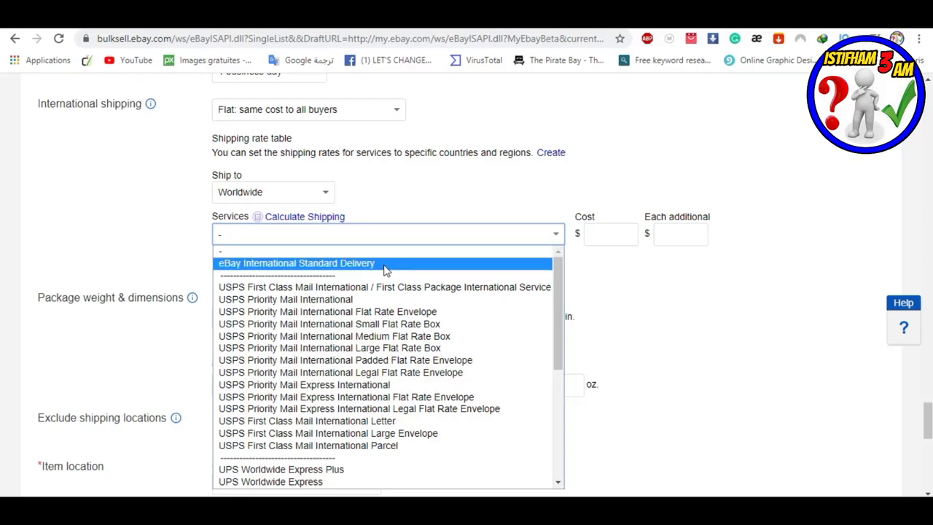
scroll(387, 276, down, 3)
scroll(387, 292, up, 2)
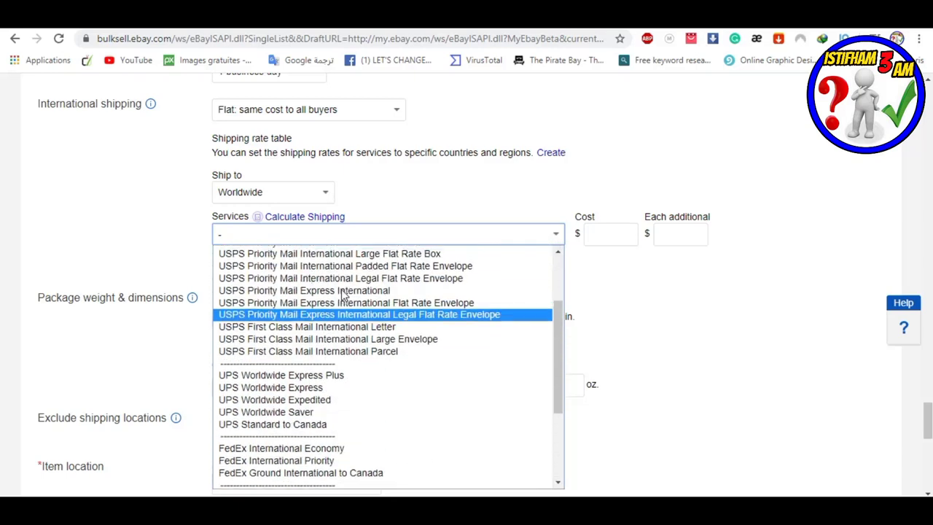
click(338, 381)
click(612, 234)
text(0.00)
click(685, 234)
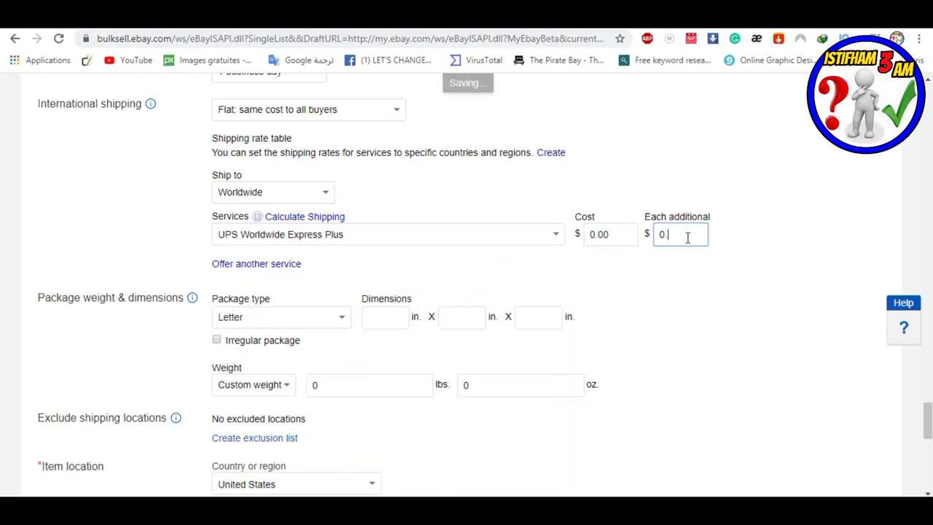
click(718, 277)
Enter new york as the city and state of the item location
scroll(645, 298, down, 2)
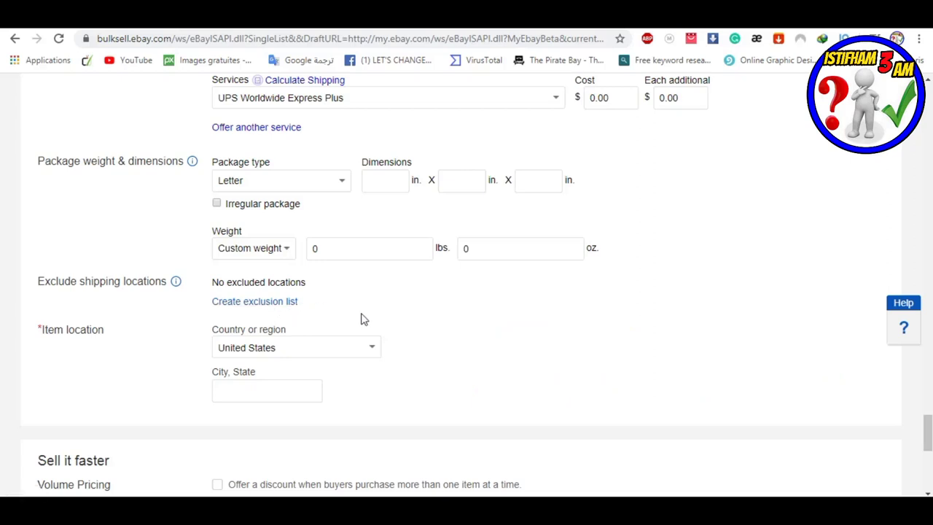
scroll(360, 317, down, 1)
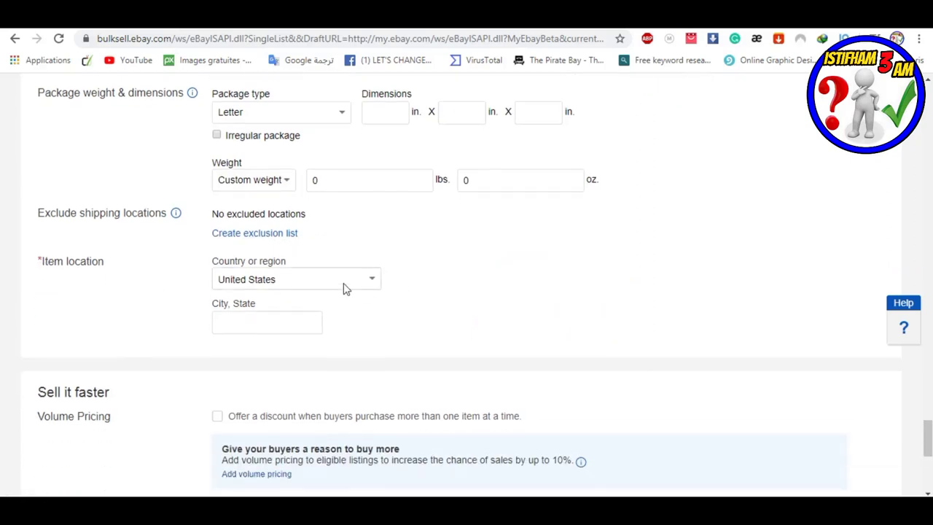
click(258, 323)
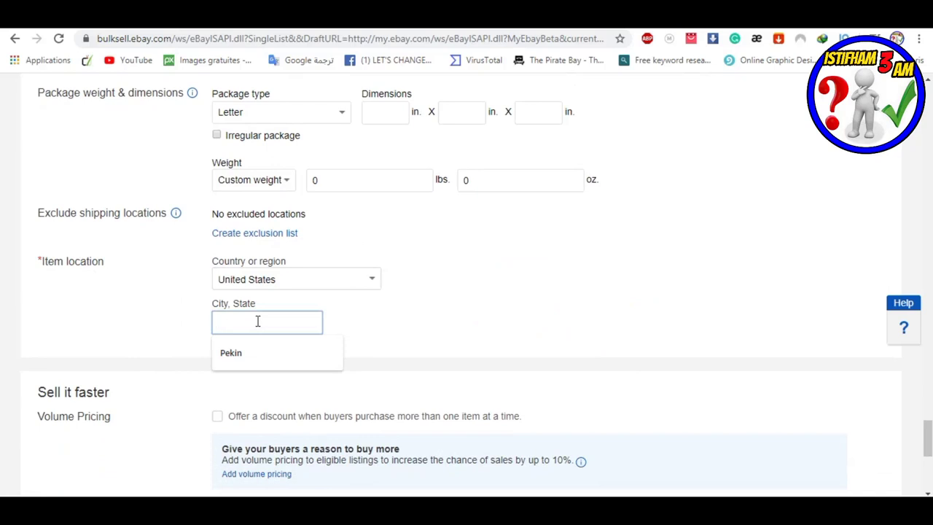
text(new york)
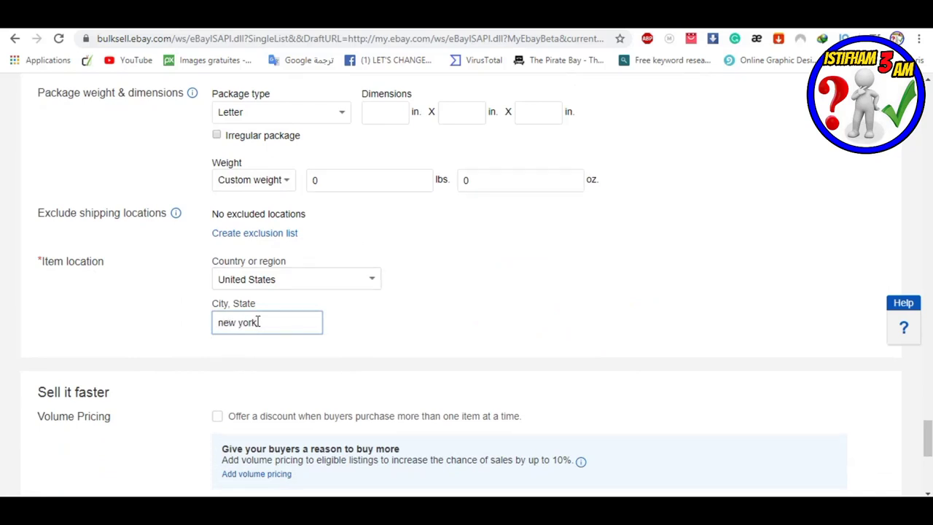
click(489, 280)
Check the volume pricing options and the listing fees at the end of the form
scroll(481, 295, down, 2)
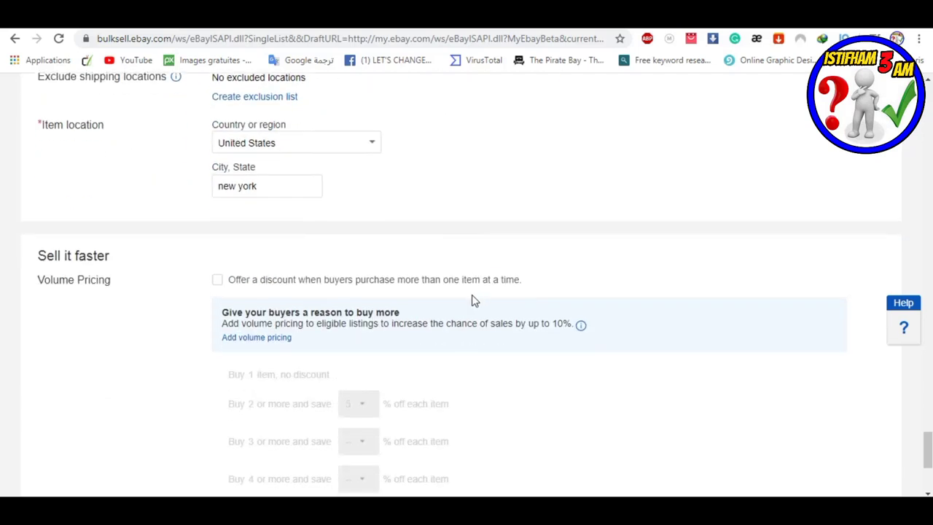
scroll(470, 301, down, 1)
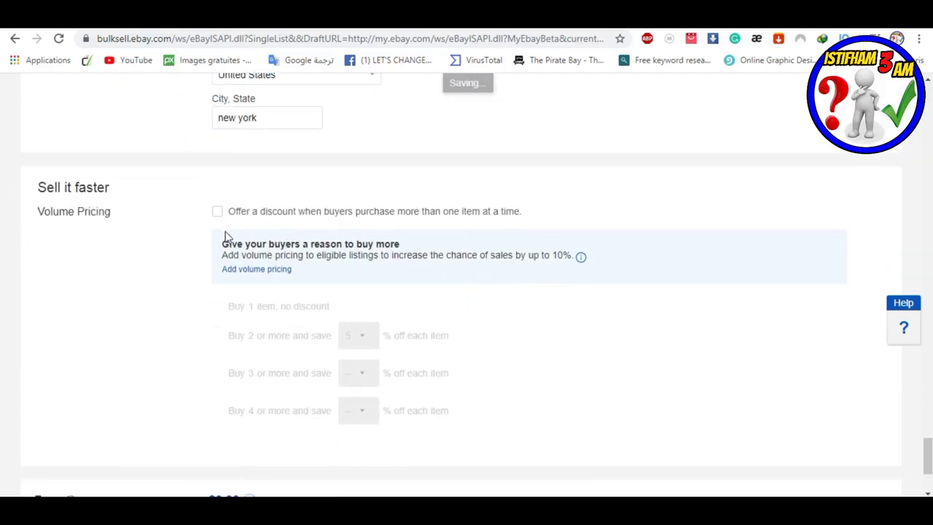
scroll(284, 254, down, 1)
scroll(284, 254, down, 2)
triple_click(213, 337)
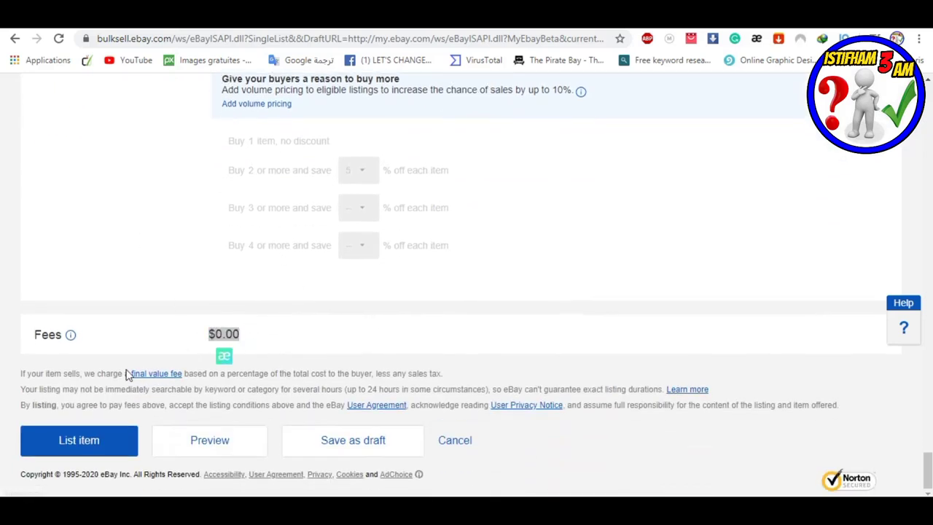